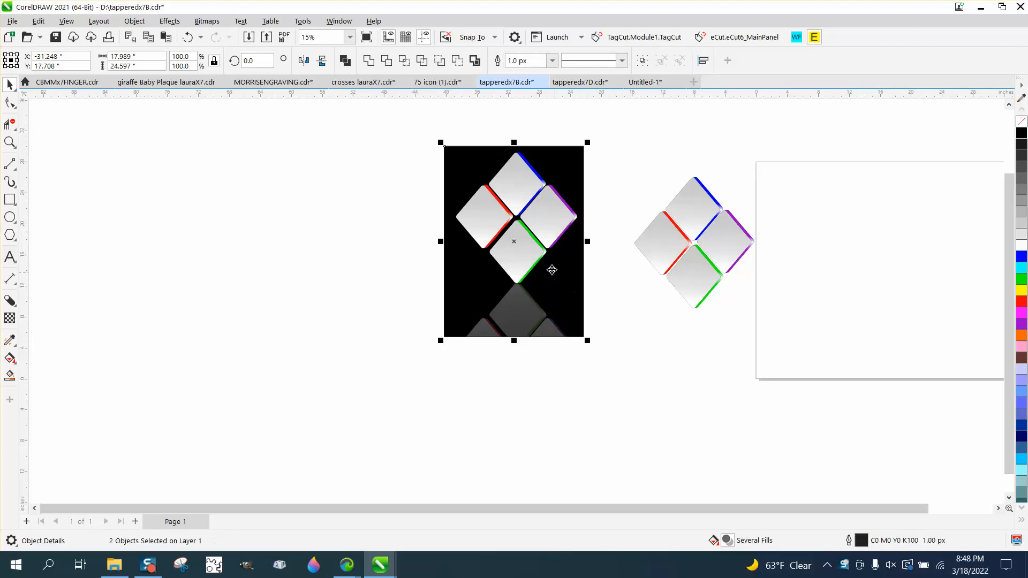
- Move the finished black reflection artwork further left and bring the loose four-diamond group into the space it leaves
left_click_drag(516, 236, 235, 232)
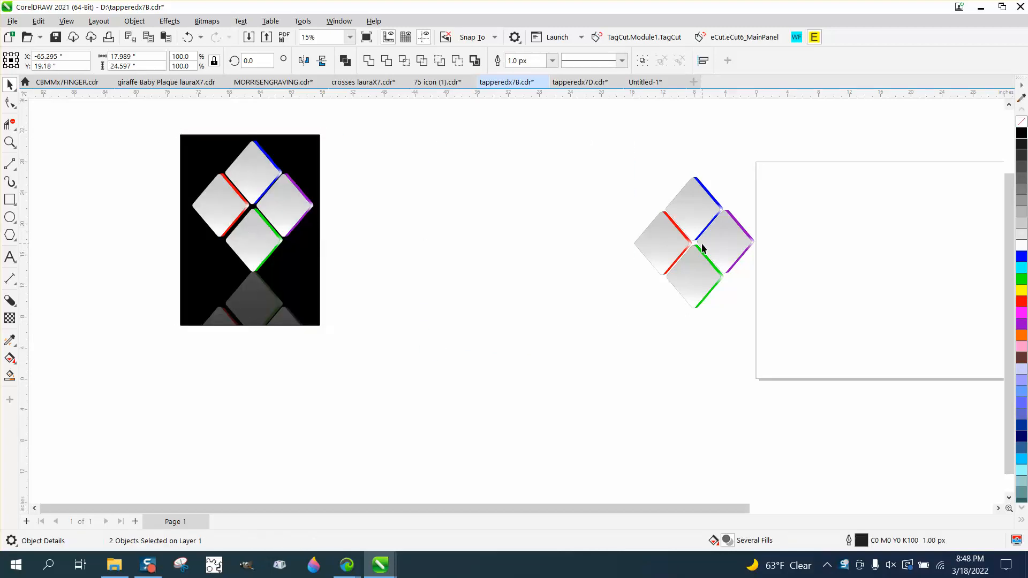
left_click_drag(698, 243, 560, 236)
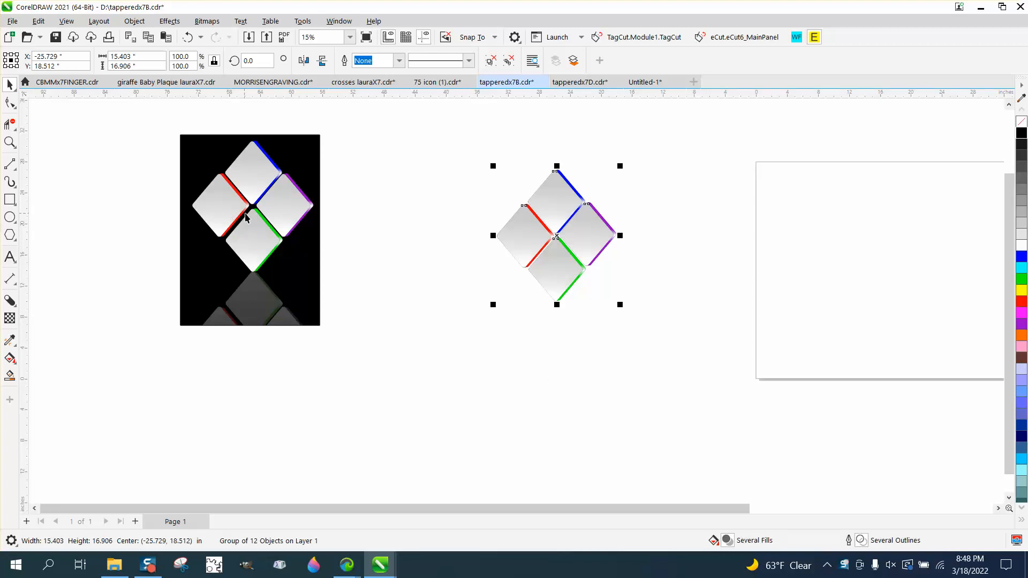
left_click(9, 142)
left_click_drag(170, 219, 391, 372)
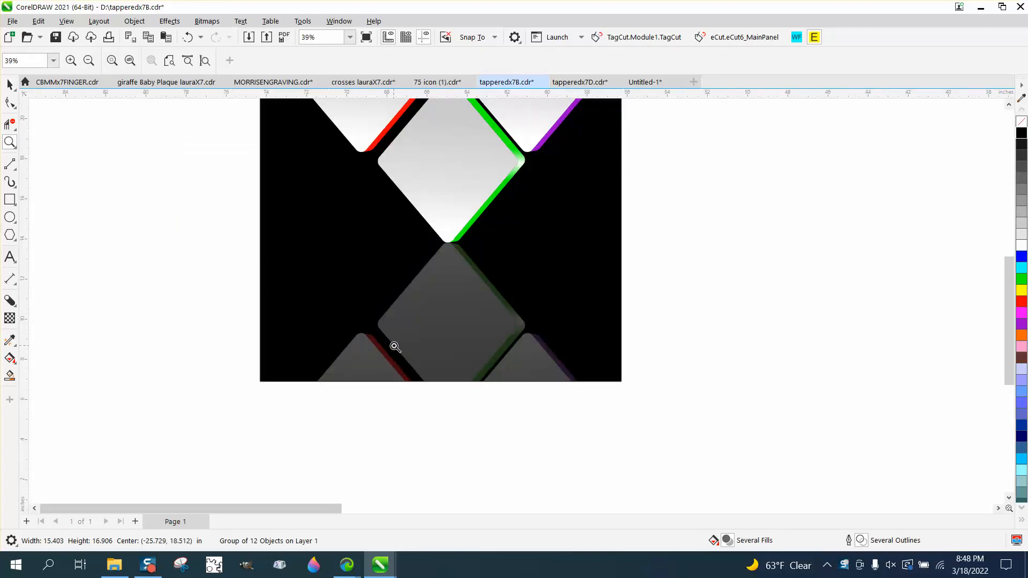
scroll(271, 278, "down", 3)
left_click(9, 85)
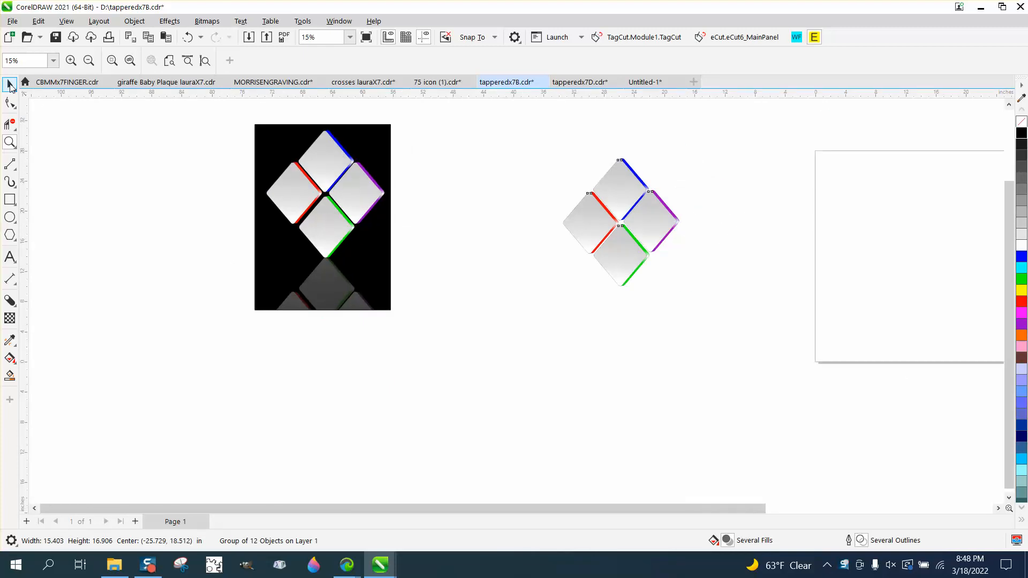
- Try placing a duplicate of the four-diamond group diagonally below the original
left_click(622, 226)
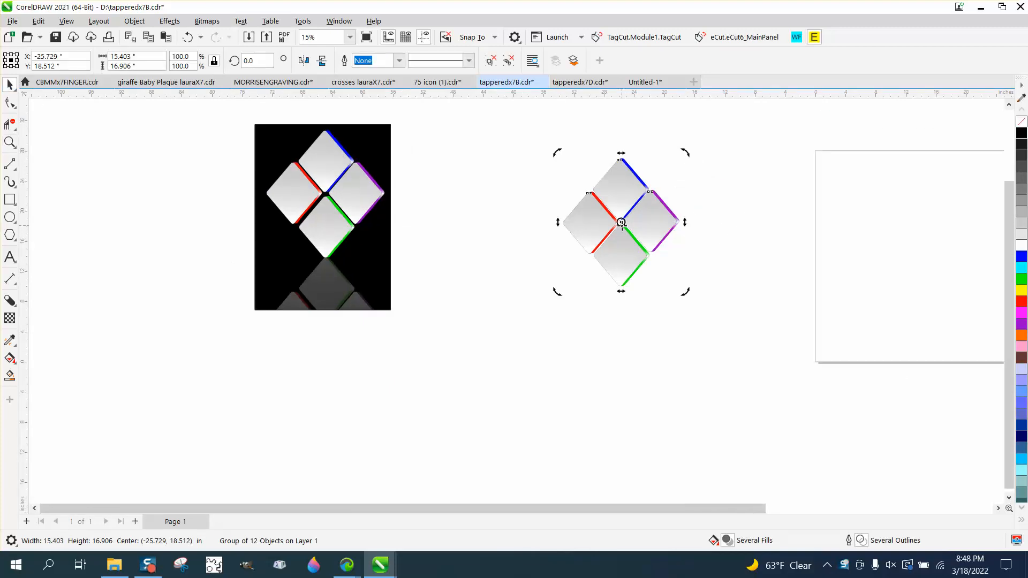
left_click(704, 183)
left_click_drag(628, 216, 711, 298)
right_click(711, 298)
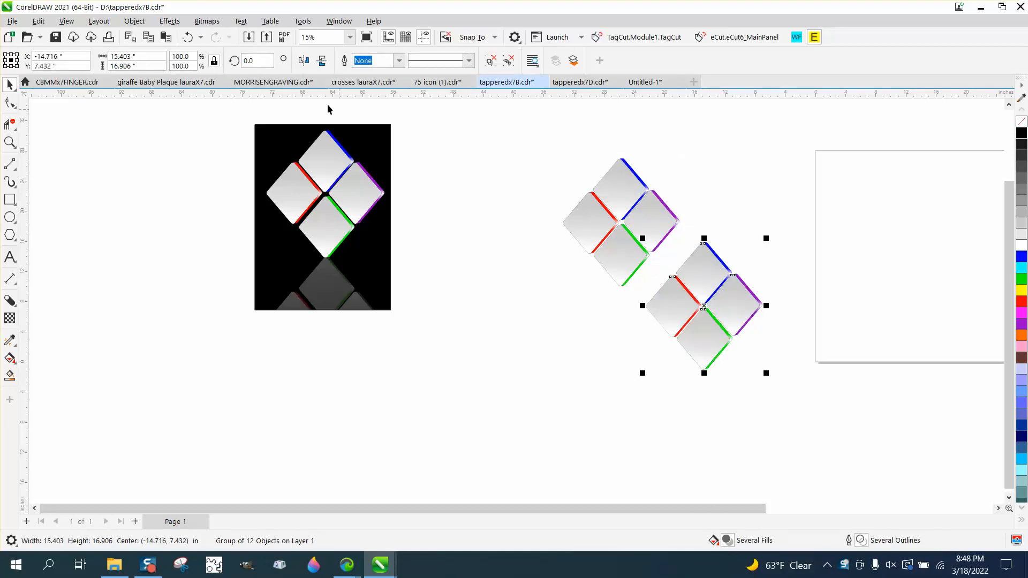
key("ctrl+z")
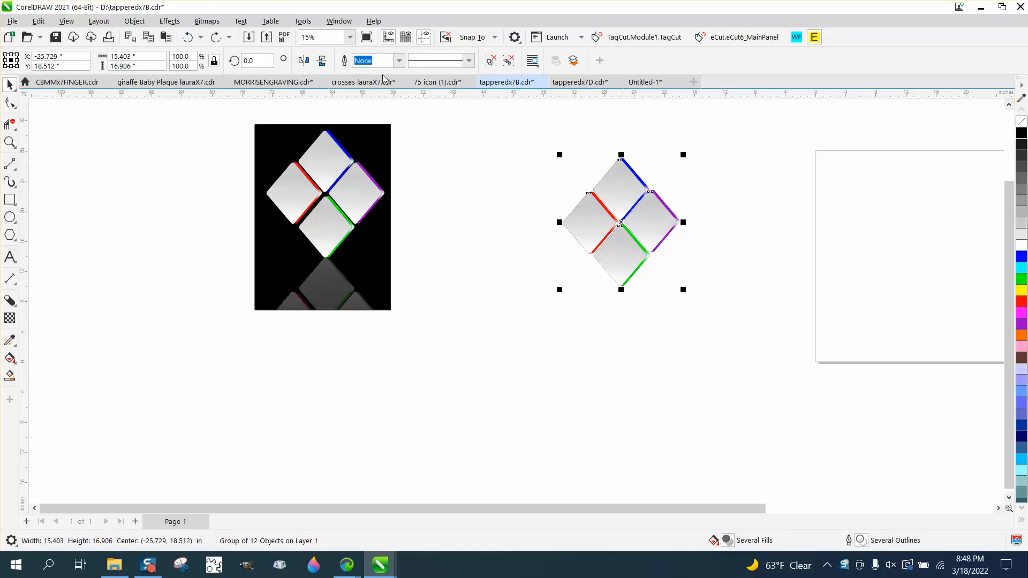
- Create a vertically mirrored copy of the four-diamond group directly beneath the original, touching at the tips
left_click_drag(621, 152, 676, 307)
right_click(675, 307)
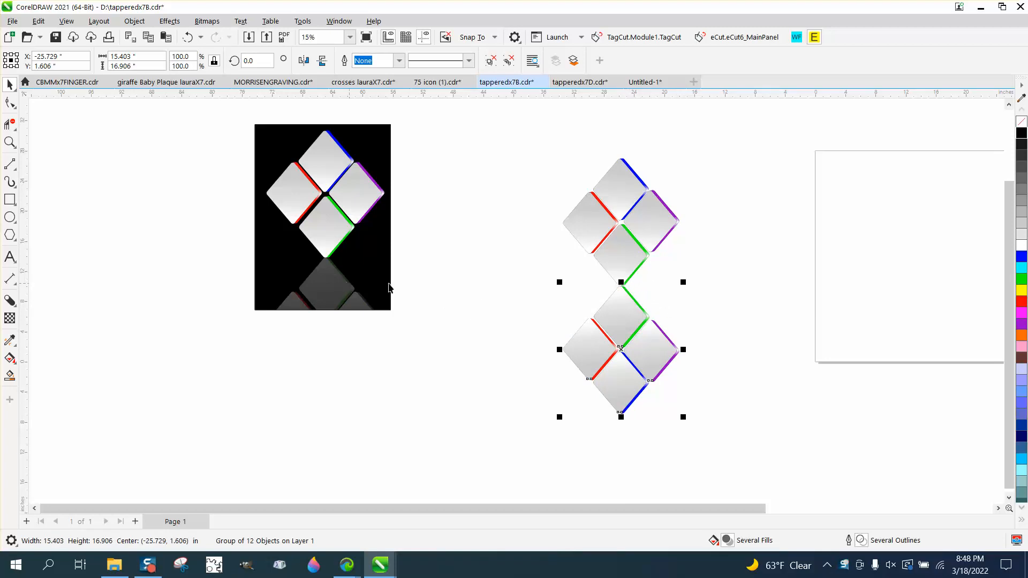
- Try a uniform transparency of 48 on the mirrored diamond group while it is still vector artwork
left_click(10, 319)
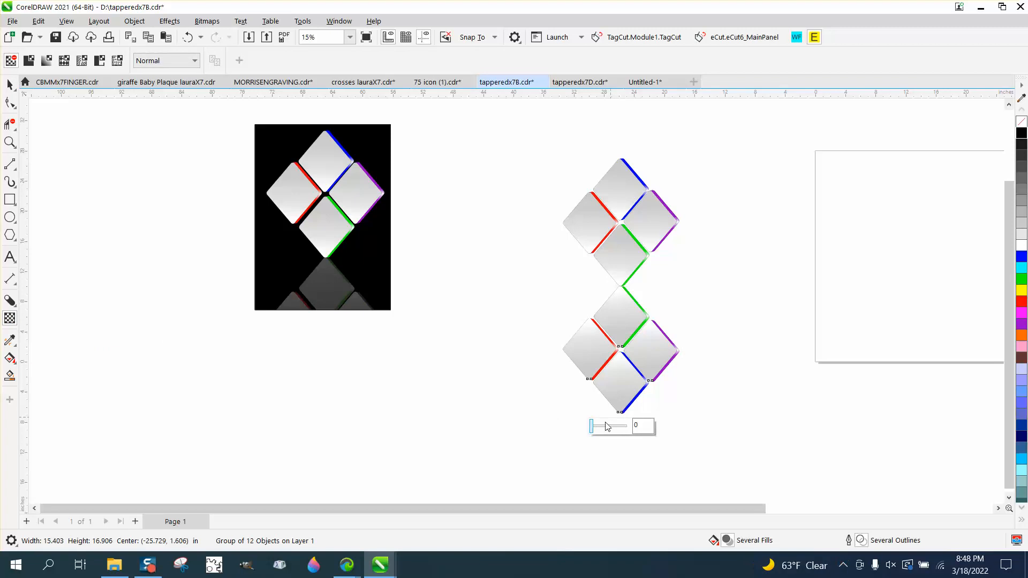
left_click_drag(592, 429, 609, 426)
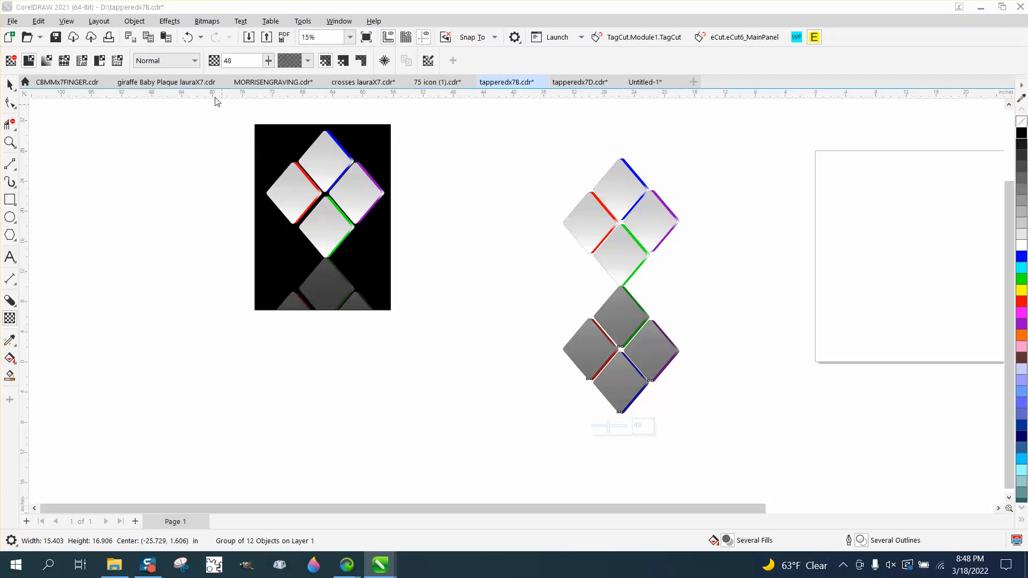
left_click(188, 37)
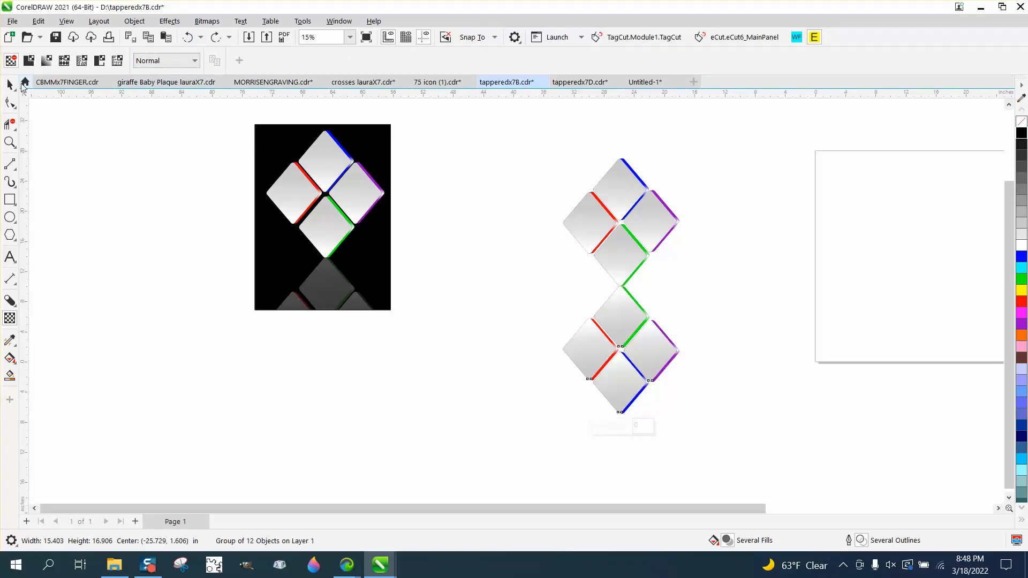
key("space")
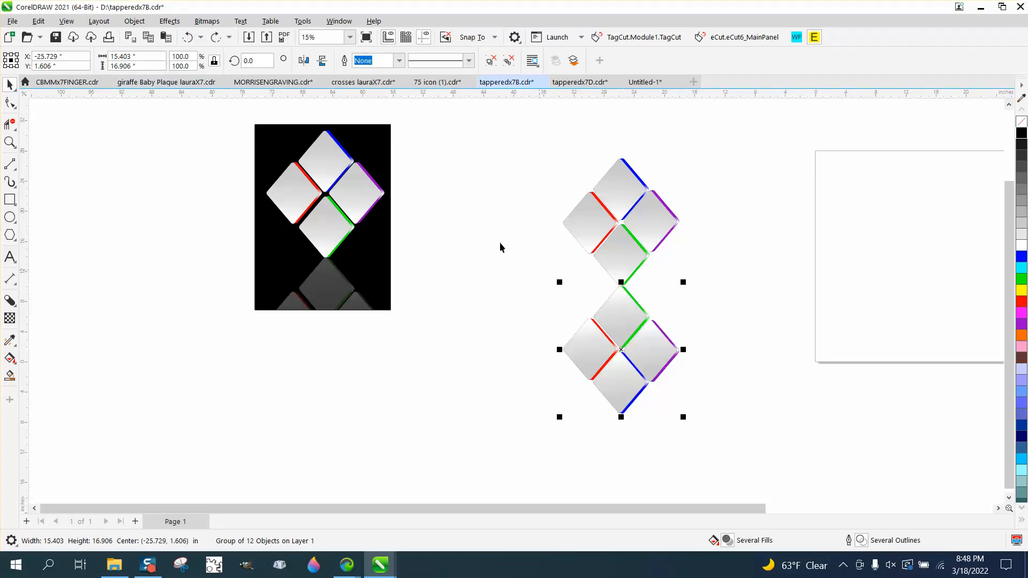
- Convert the mirrored diamond group to a 300 dpi CMYK bitmap with anti-aliasing and a transparent background
left_click(207, 21)
left_click(240, 37)
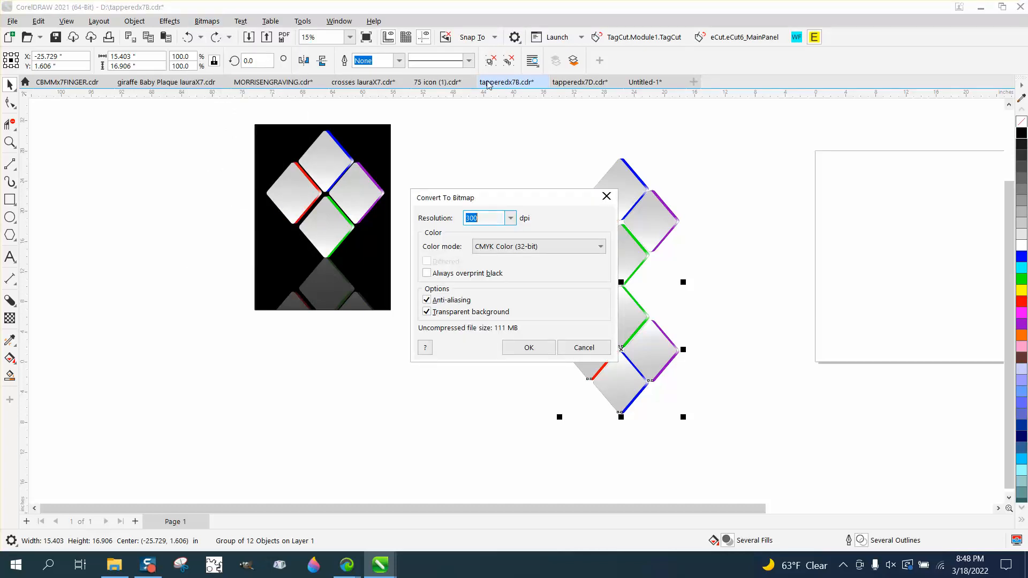
left_click(535, 345)
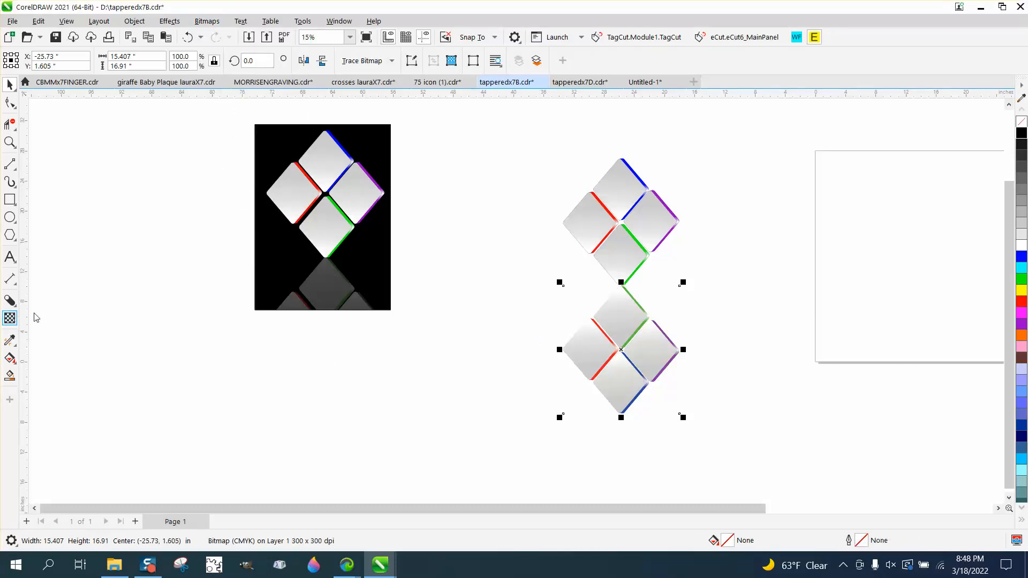
- Apply a uniform transparency of 49 to the mirrored diamond bitmap
left_click(10, 318)
mouse_move(593, 427)
left_mouse_down()
mouse_move(618, 428)
mouse_move(609, 430)
left_mouse_up()
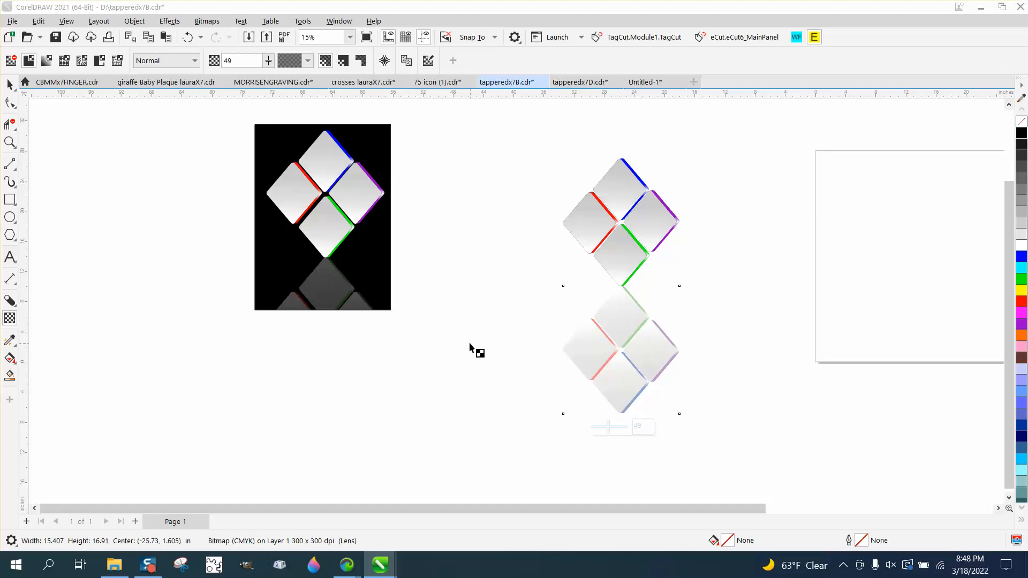
left_click(9, 84)
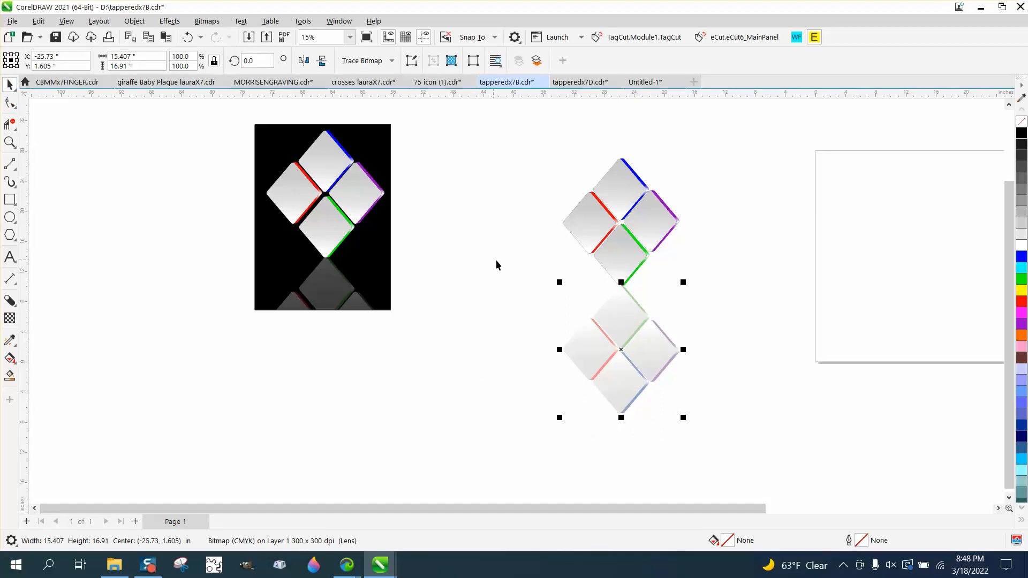
- Group the original diamonds together with their faded mirrored bitmap
left_click(496, 261)
left_click_drag(556, 138, 611, 345)
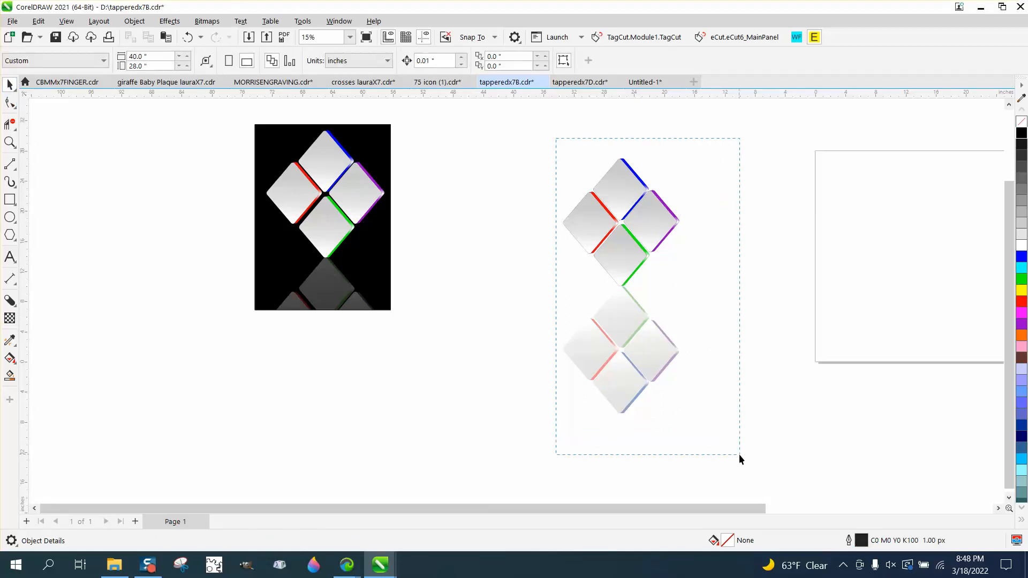
left_click_drag(739, 455, 741, 455)
key("ctrl+g")
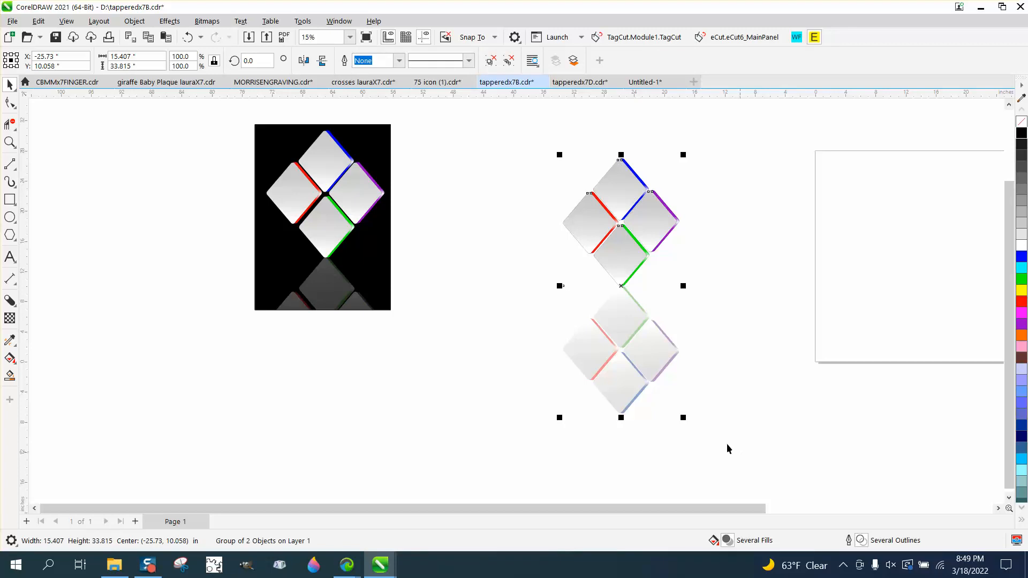
- Draw a rectangle about 19.5 by 26.9 inches around the upper diamonds, ending midway through the reflection
left_click(9, 199)
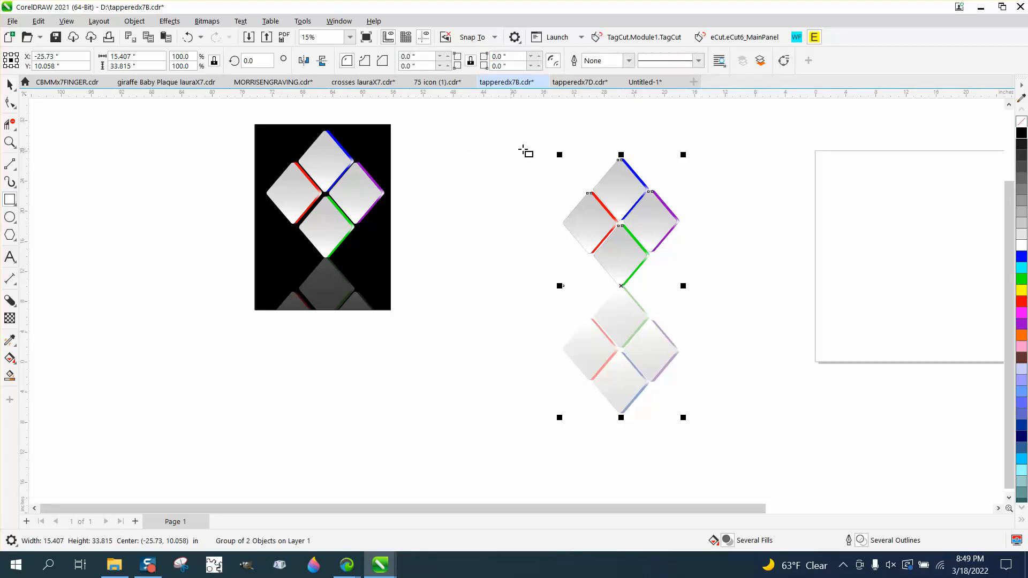
left_click_drag(543, 152, 690, 354)
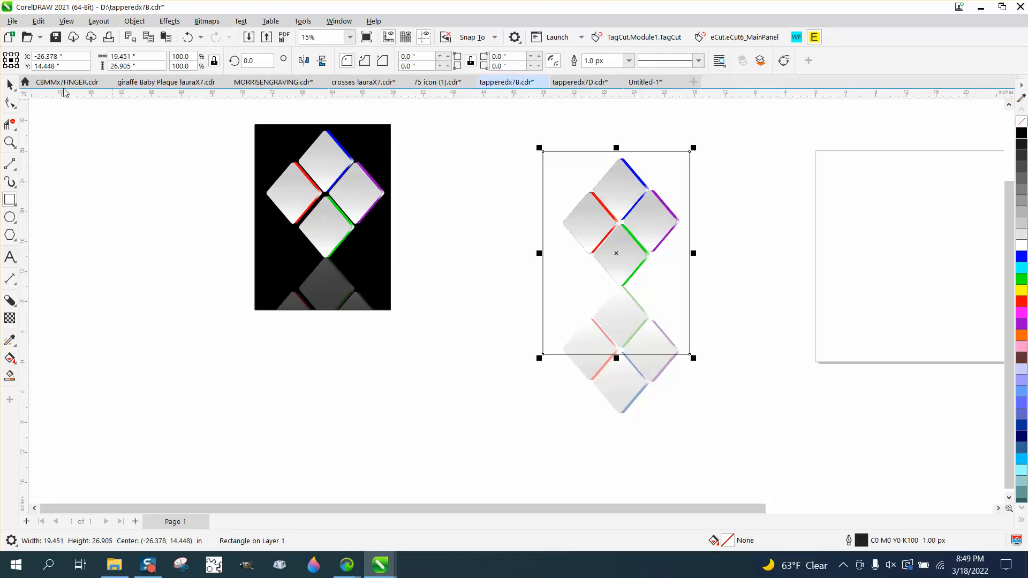
left_click(9, 84)
- Set the nudge distance to 20 inches and place a duplicate of the rectangle 40 inches to the right
left_click(151, 119)
double_click(445, 58)
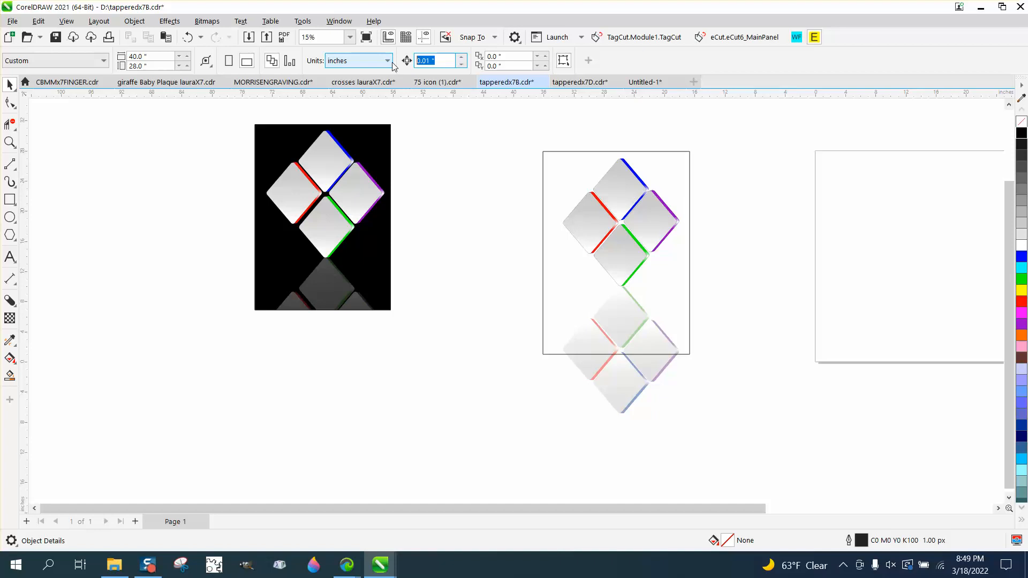
type("20")
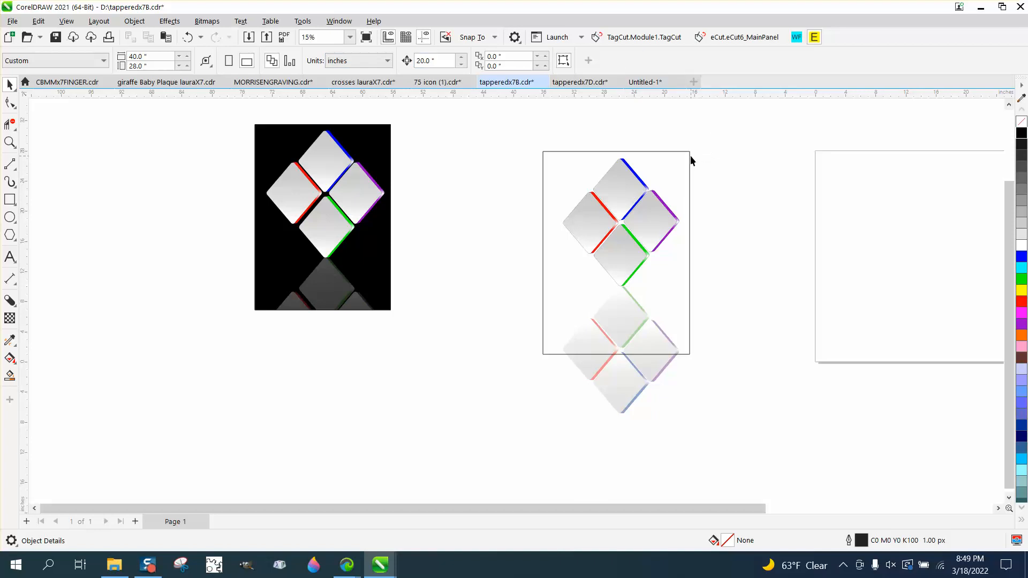
left_click(688, 155)
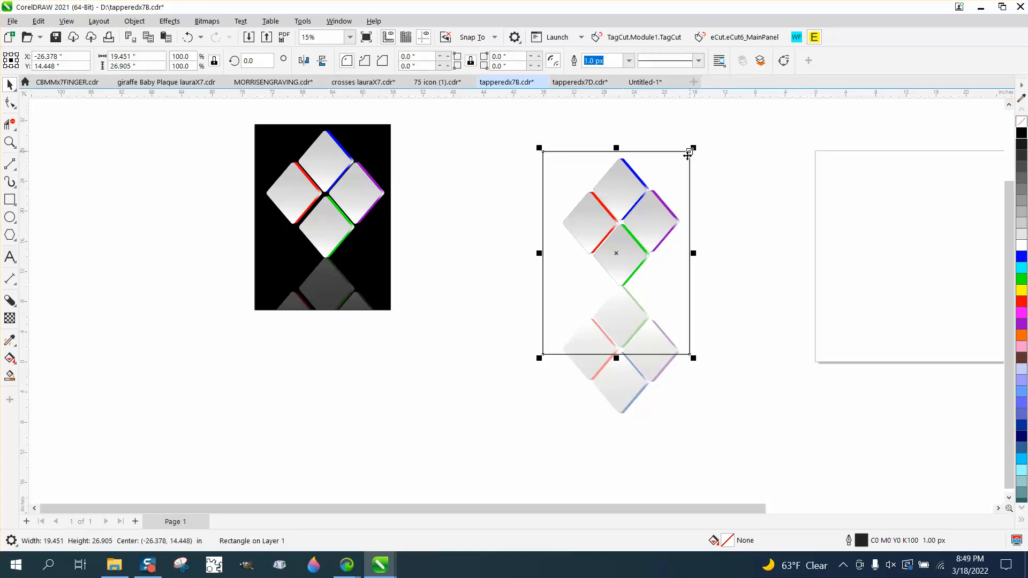
key("Right")
key("Right")
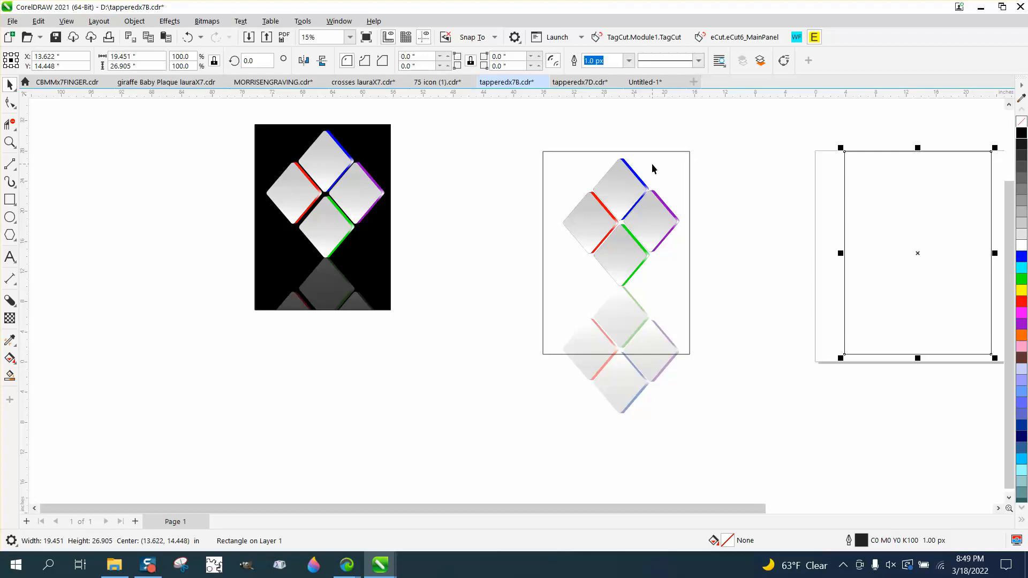
key("Left")
key("Left")
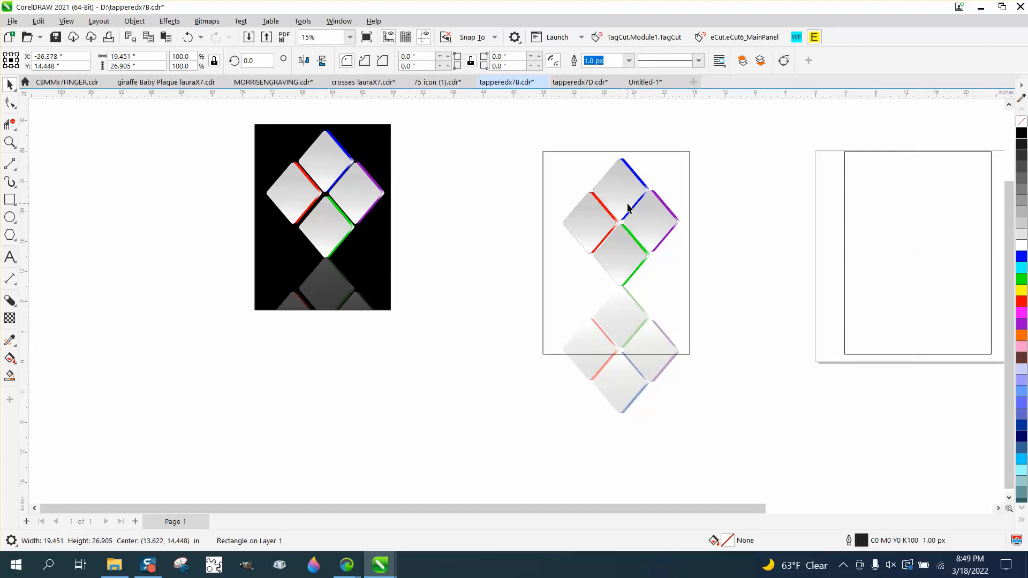
- PowerClip the diamond and reflection group inside the rectangle drawn around it
left_click(619, 402)
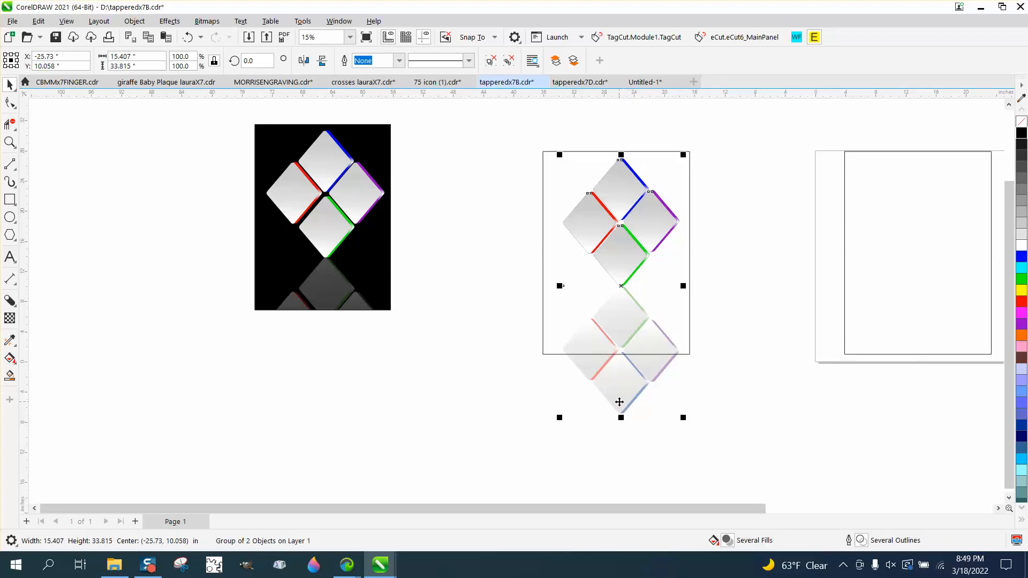
left_click(135, 21)
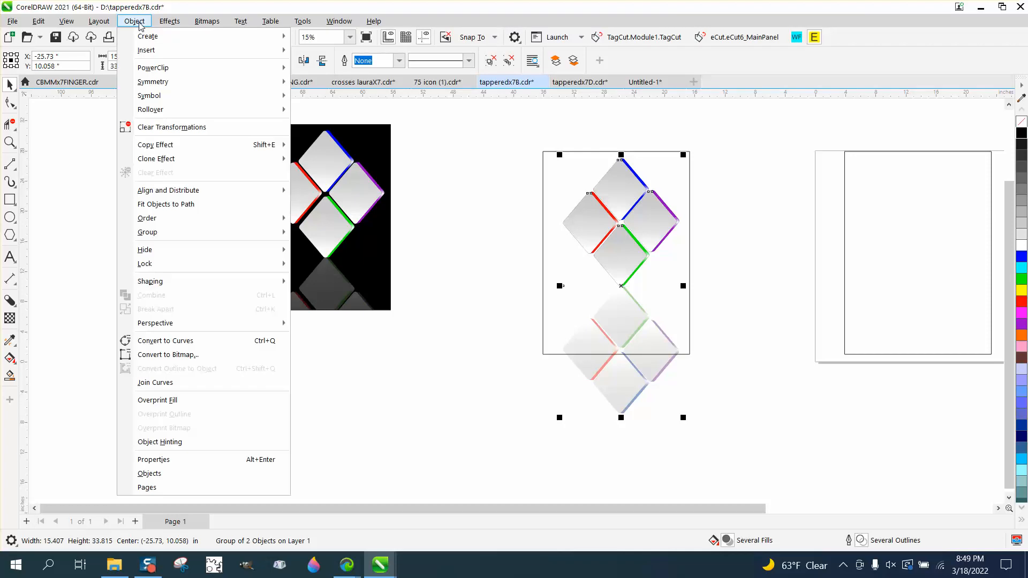
mouse_move(155, 72)
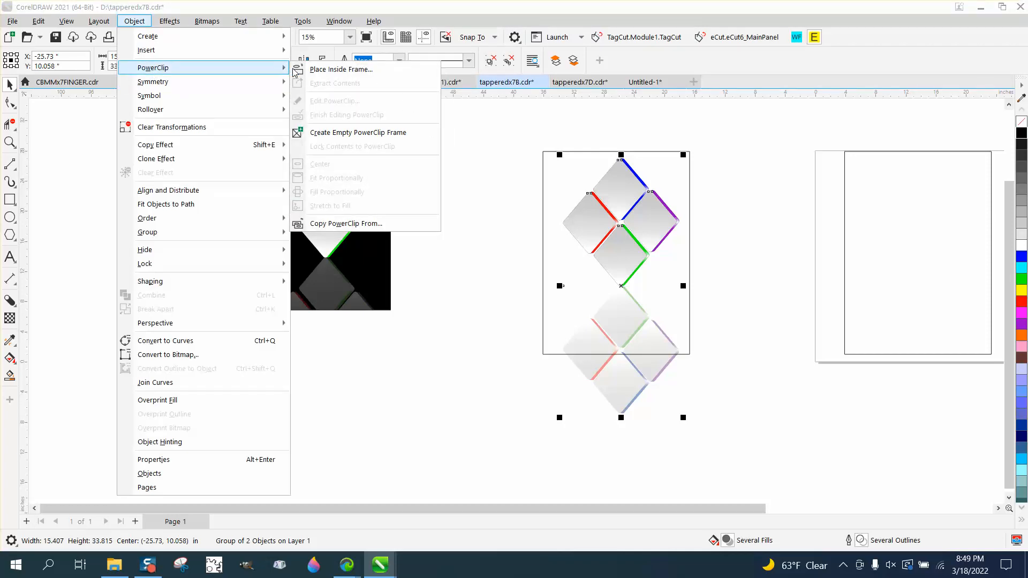
left_click(314, 69)
left_click(561, 191)
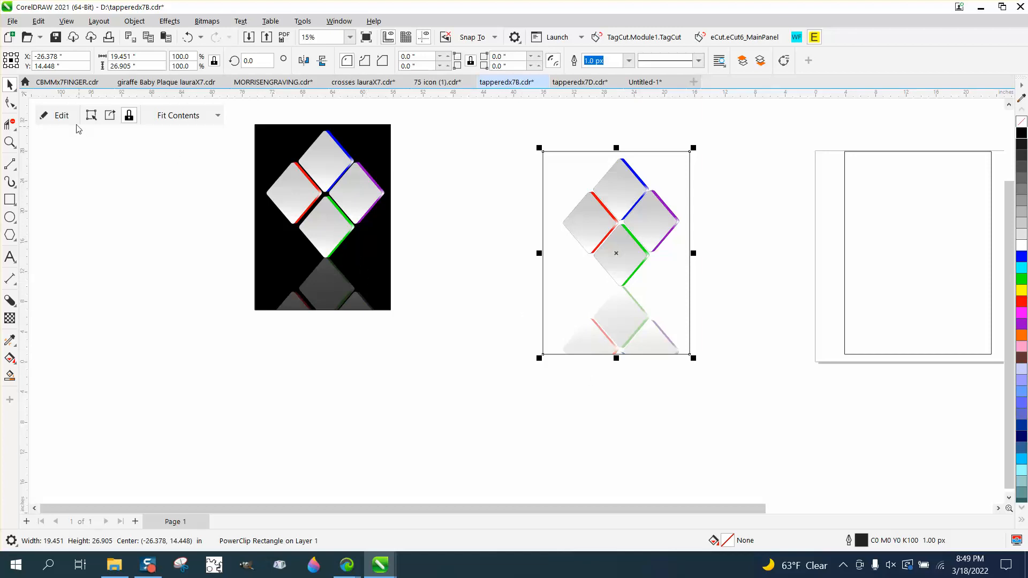
left_click(101, 148)
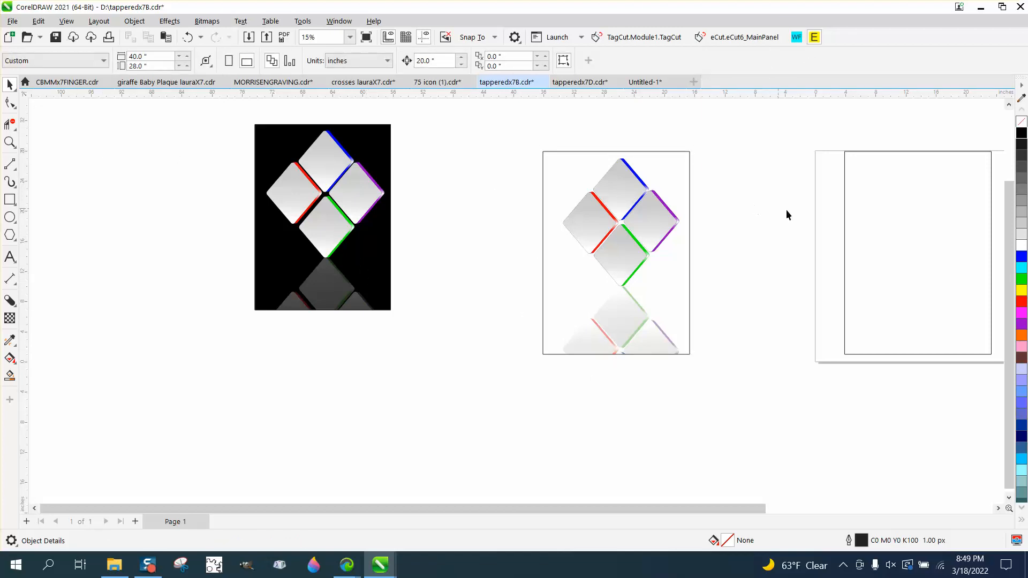
- Fill the duplicate rectangle over the page with black and send it to the back of the page
left_click(852, 226)
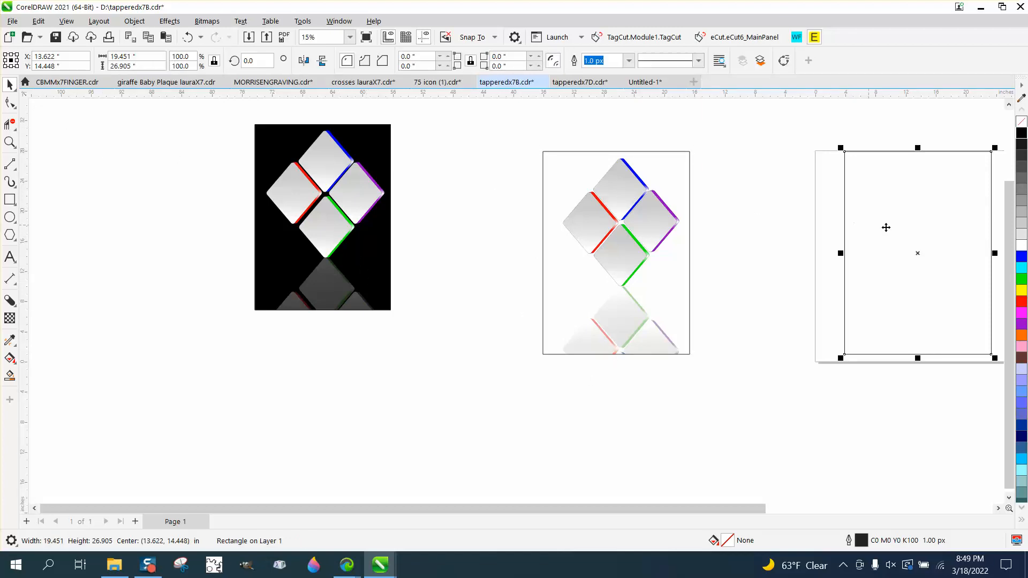
left_click(1021, 135)
left_click(134, 21)
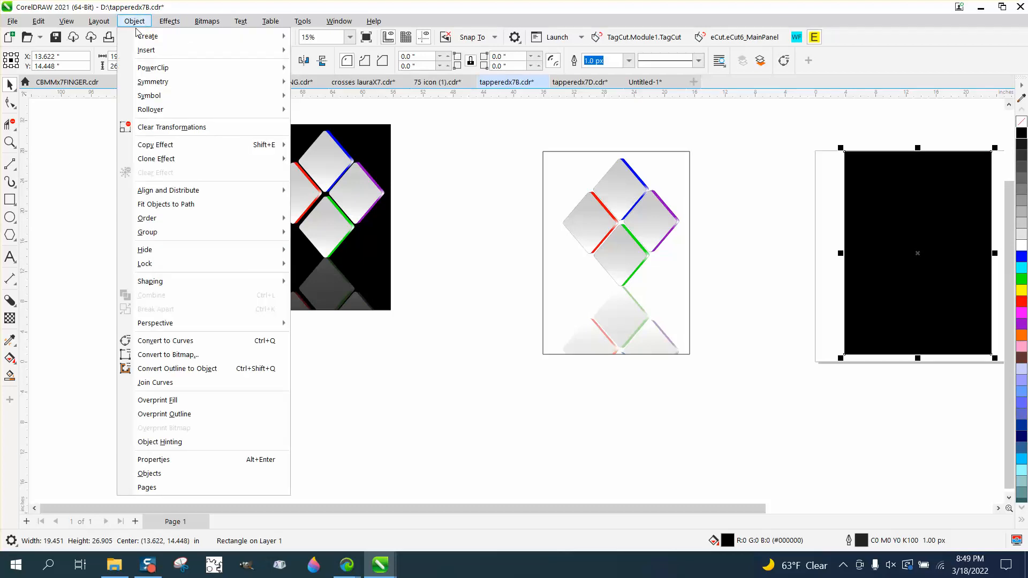
mouse_move(166, 219)
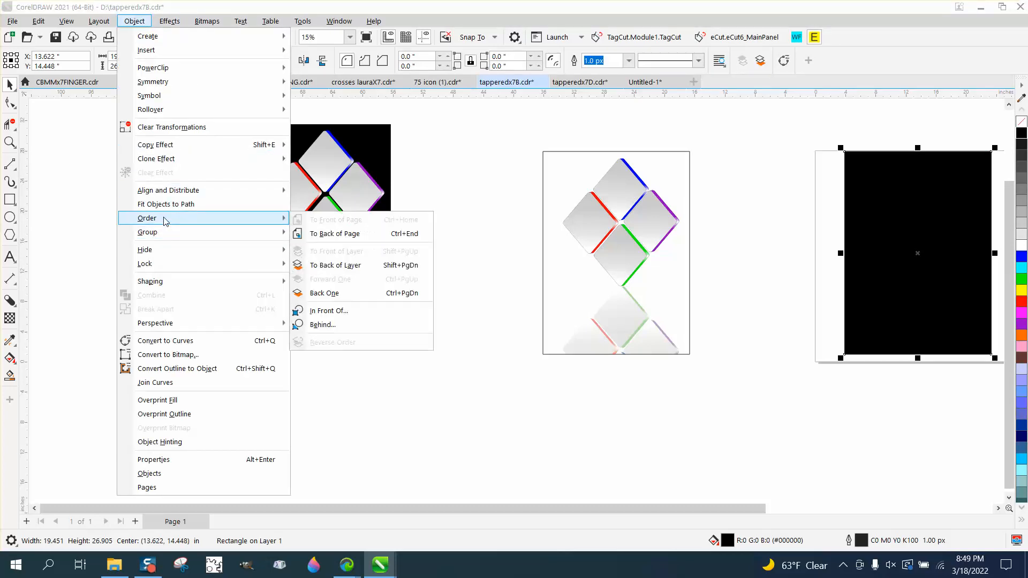
left_click(331, 235)
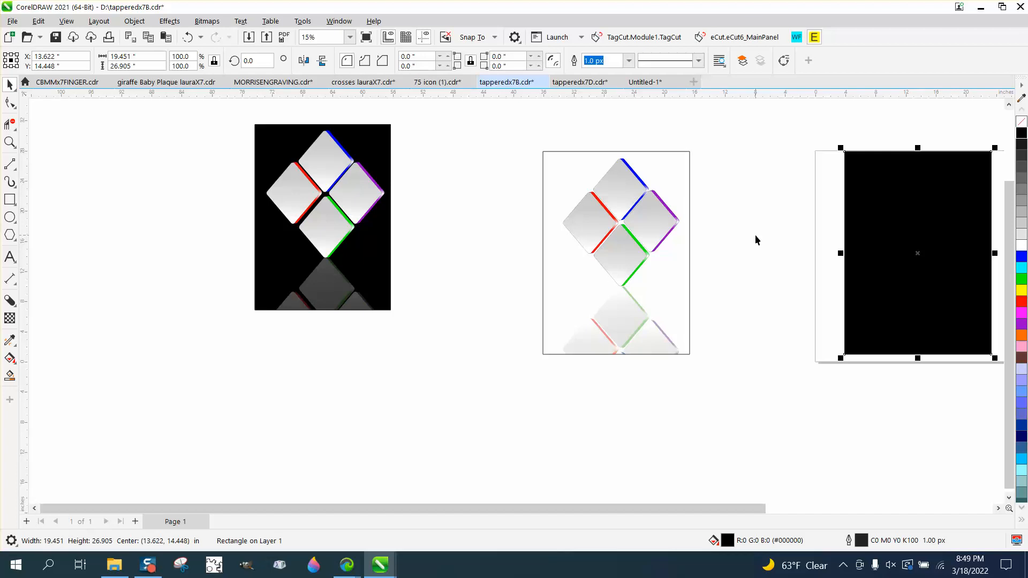
- Nudge the black rectangle 40 inches left so it sits directly behind the clipped diamonds
key("Left")
key("Left")
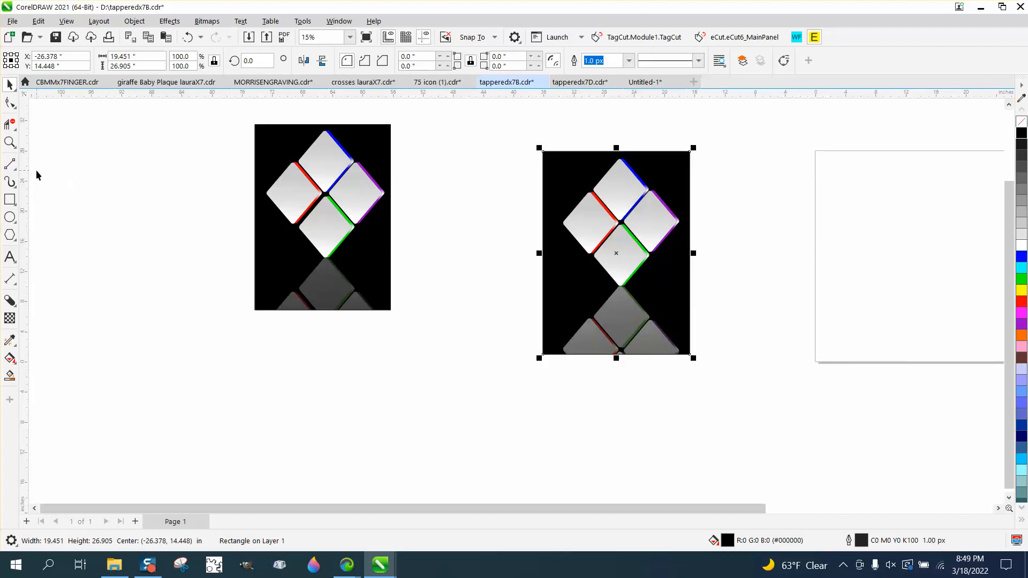
- Undo the black background, the PowerClip and the duplicate rectangle, back to the single outlined rectangle over the grouped diamonds
left_click(9, 142)
left_click_drag(488, 261, 771, 399)
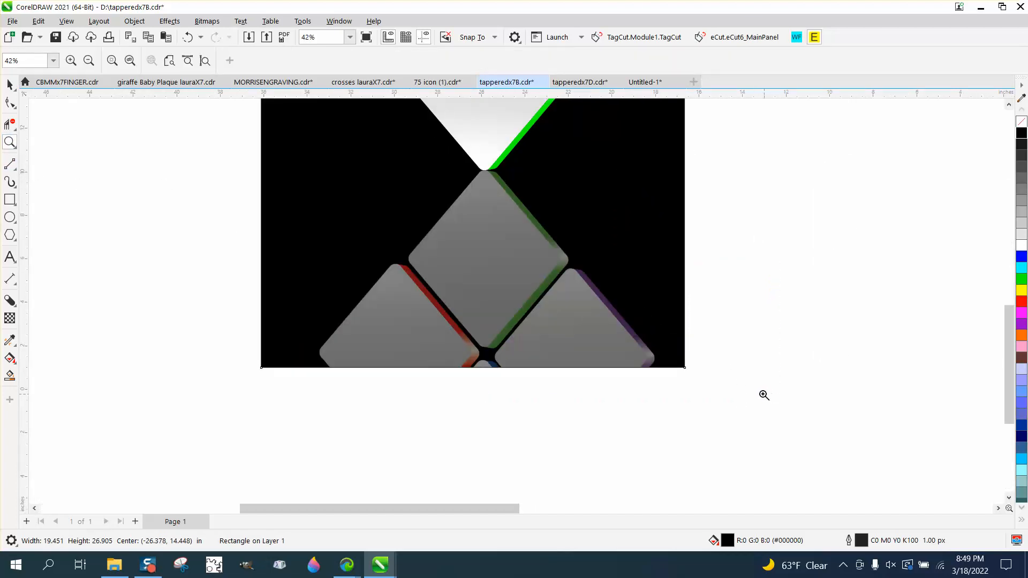
scroll(558, 278, "down", 3)
scroll(557, 278, "down", 2)
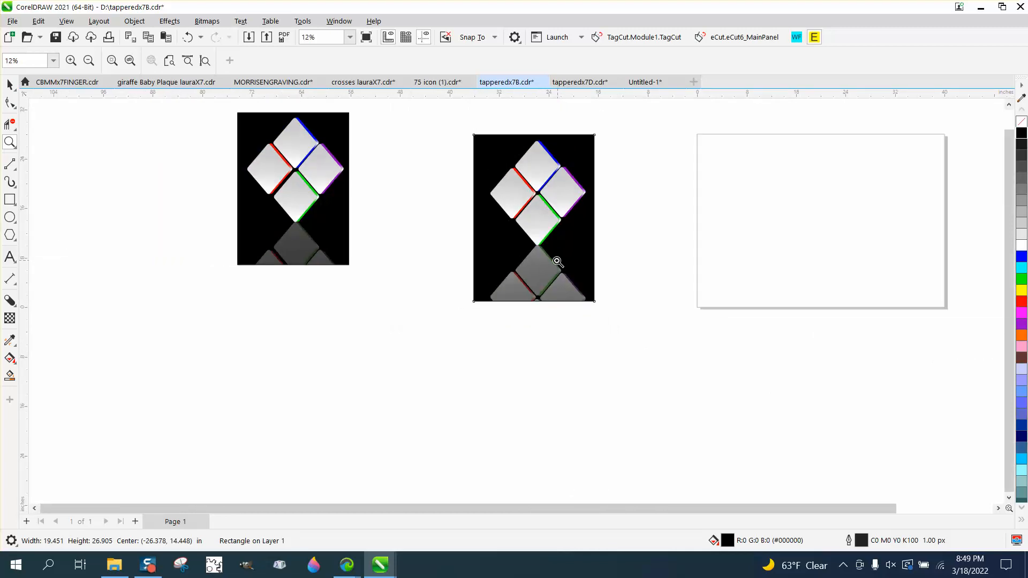
left_click(188, 37)
left_click(191, 41)
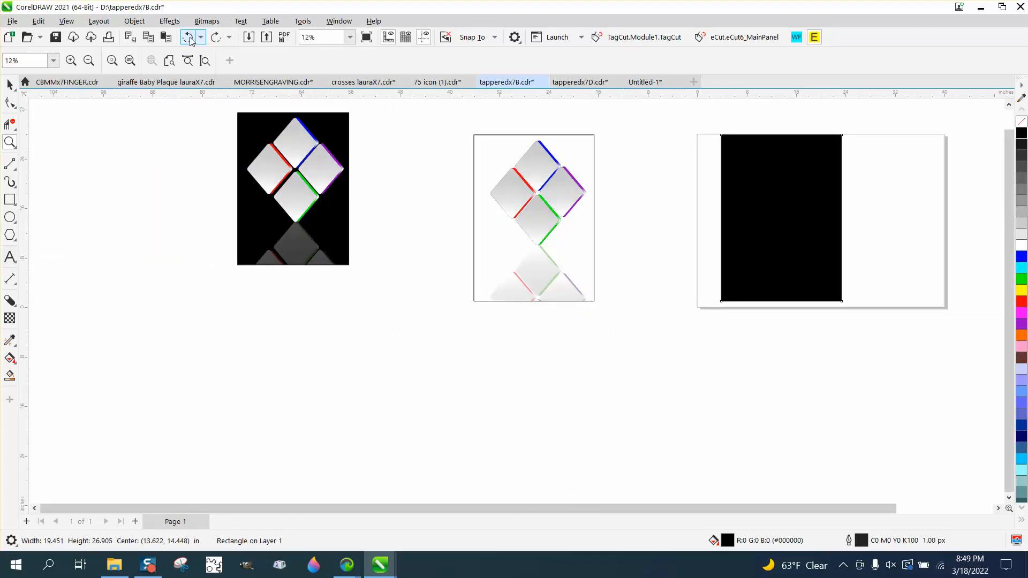
left_click(189, 38)
left_click(189, 38)
left_click(189, 38)
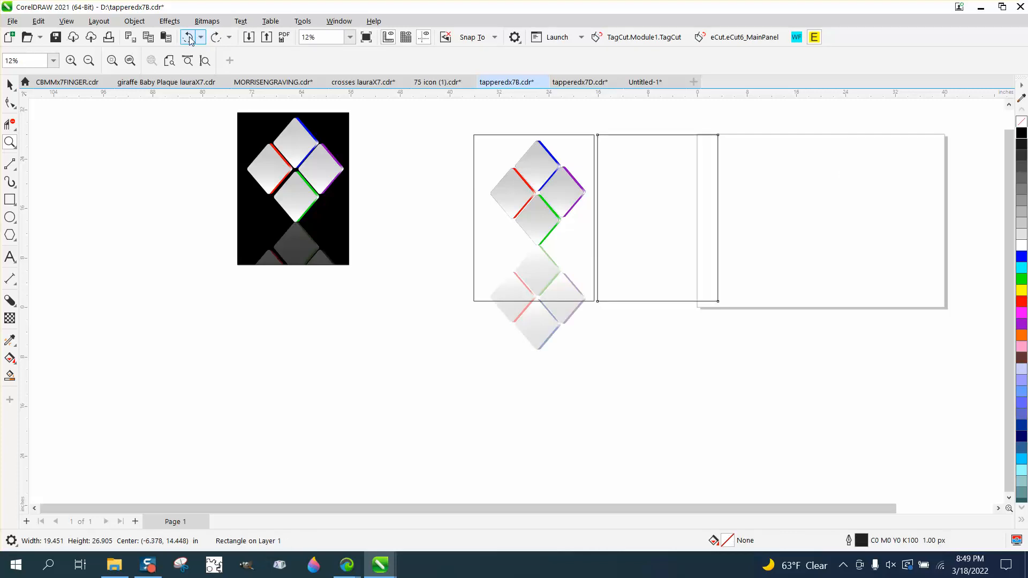
left_click(189, 38)
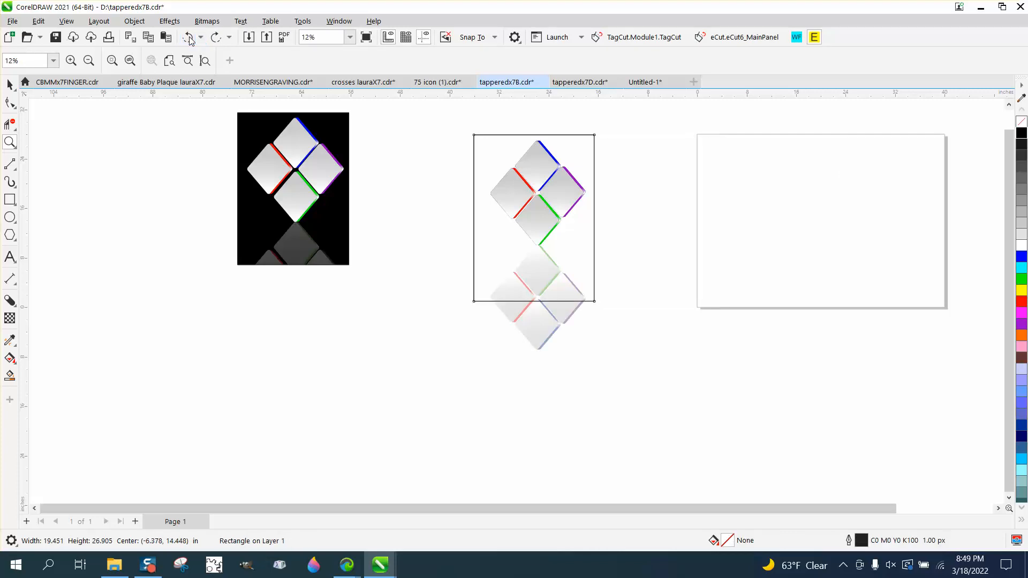
- Move the empty rectangle off the diamonds so it overlaps the left edge of the page
left_click(9, 84)
left_click(598, 154)
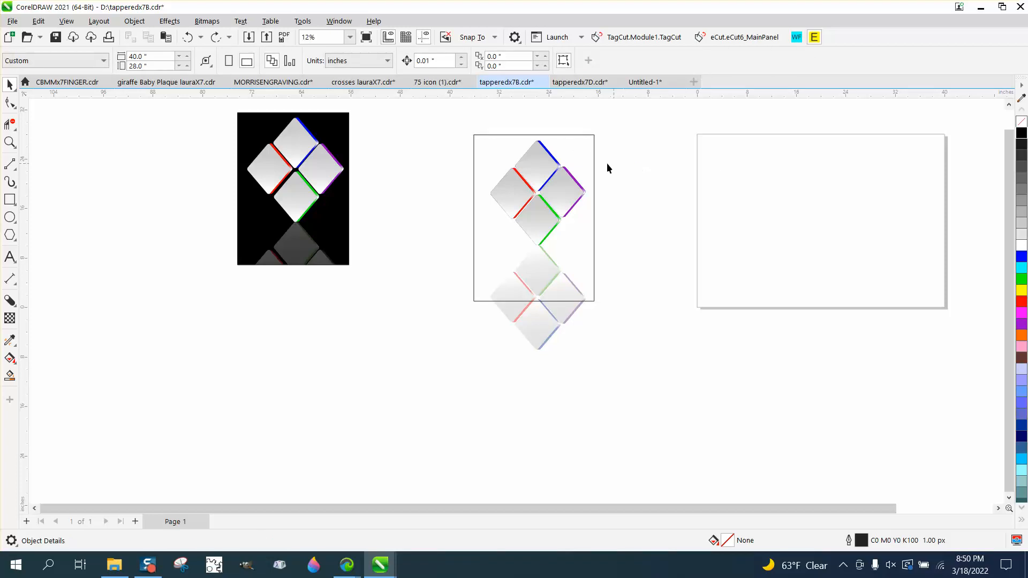
left_click_drag(594, 168, 775, 167)
- Ungroup the diamonds from their reflection and shift both about 1.6 inches up and 0.5 inches left
left_click(572, 177)
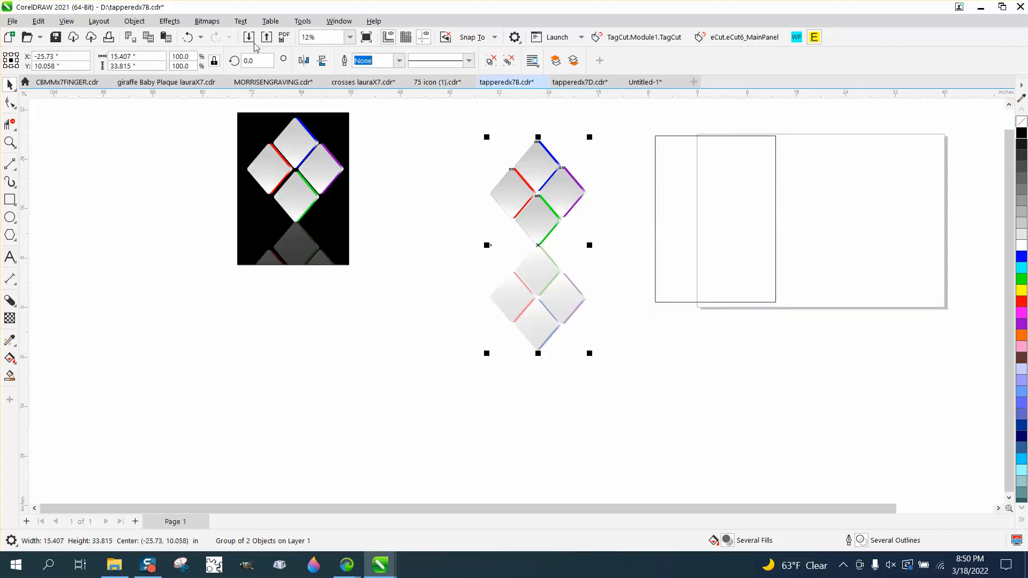
left_click(134, 21)
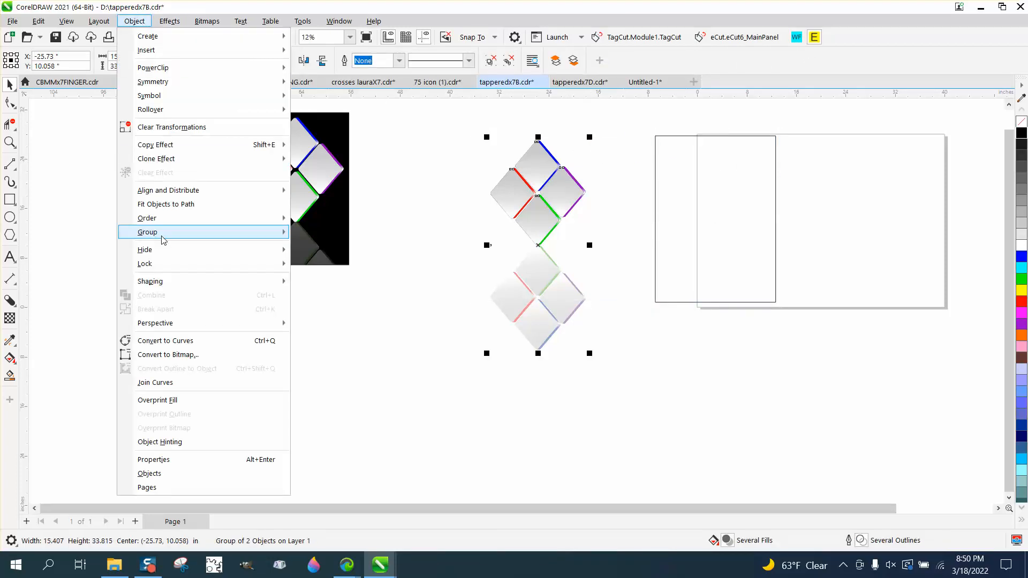
mouse_move(163, 240)
left_click(321, 245)
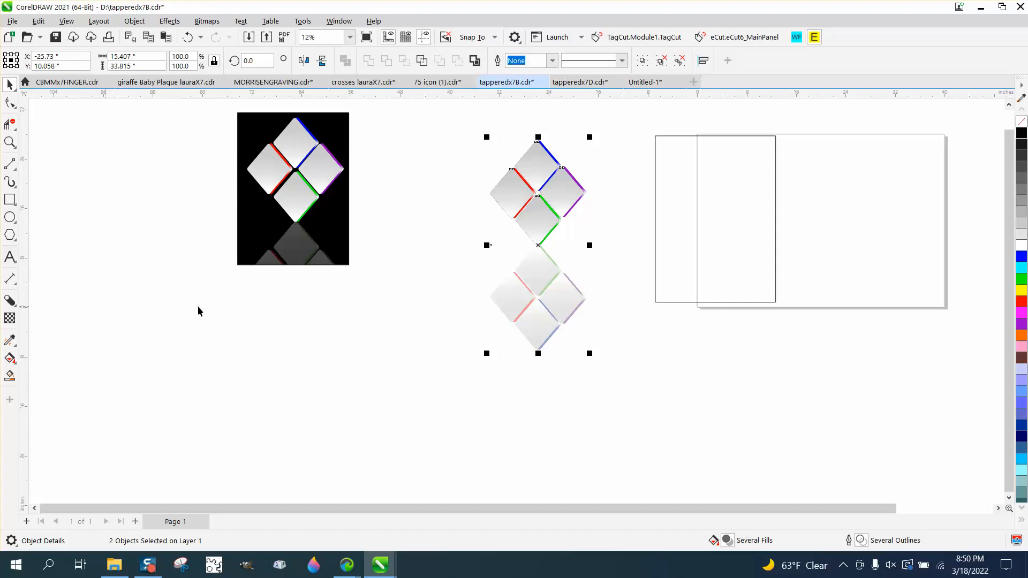
left_click_drag(543, 321, 541, 314)
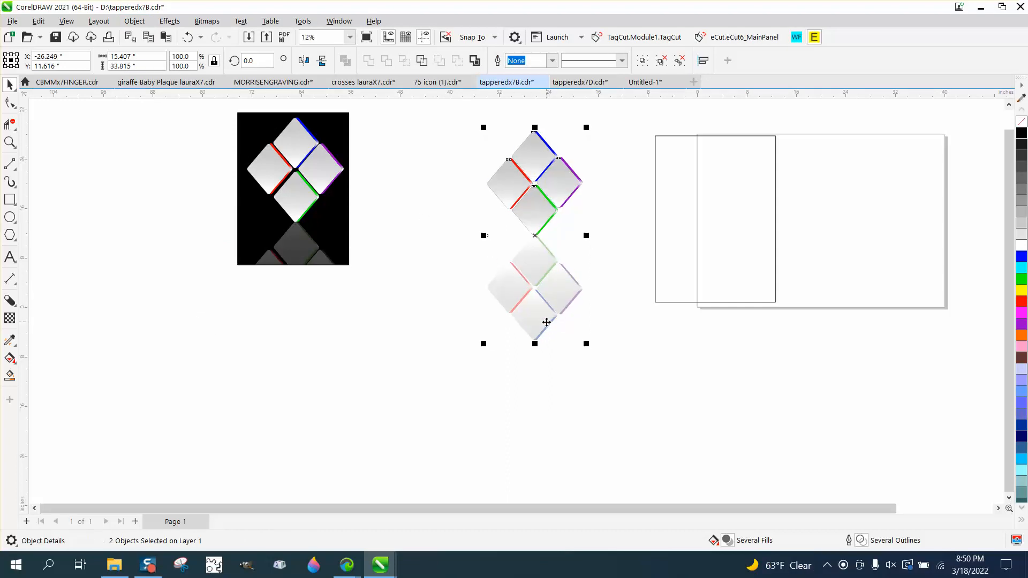
- Set the uniform transparency of the reflection bitmap alone to 60
left_click(599, 352)
left_click(540, 318)
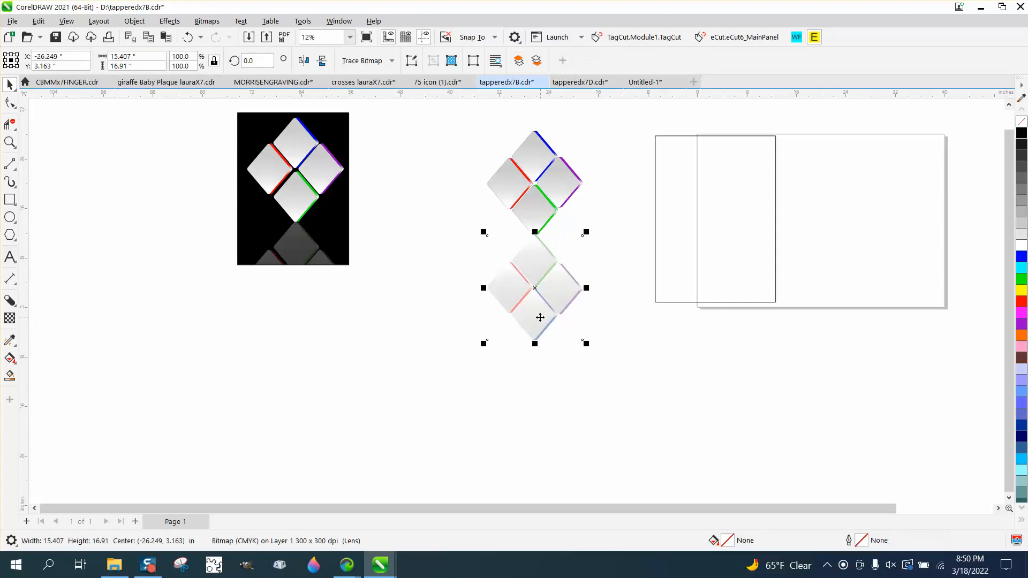
left_click(12, 319)
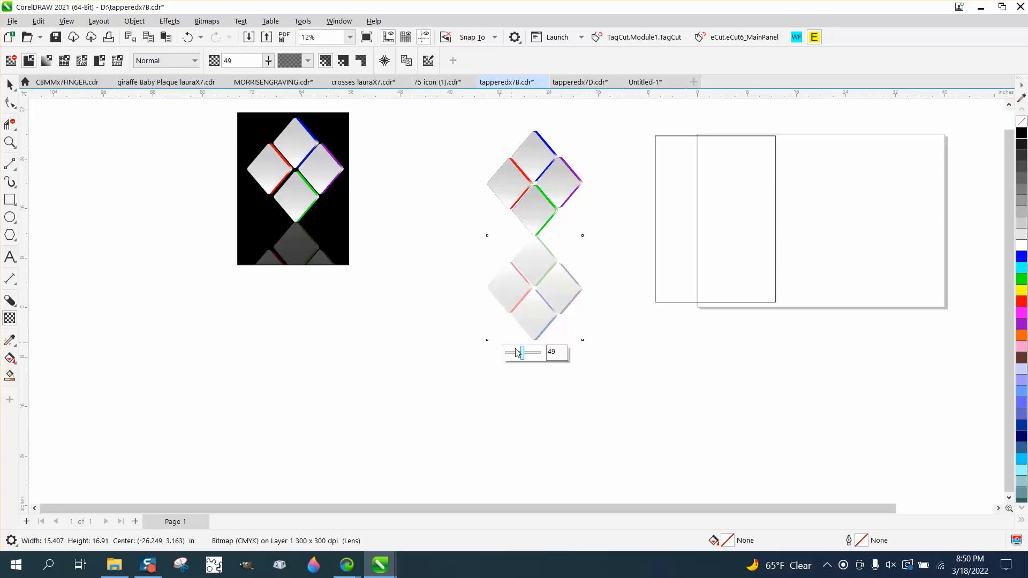
left_click(524, 352)
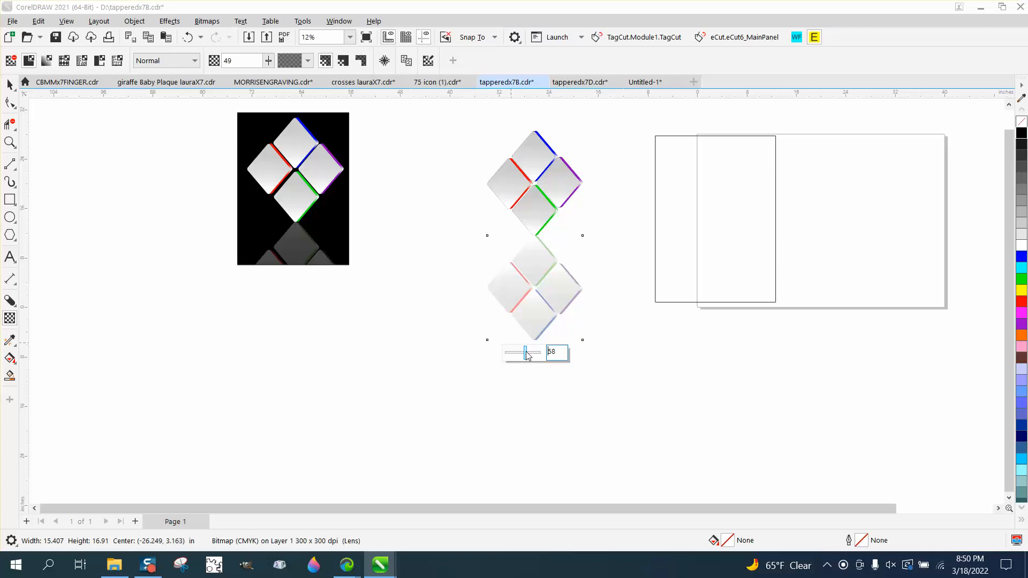
left_click_drag(527, 355, 530, 354)
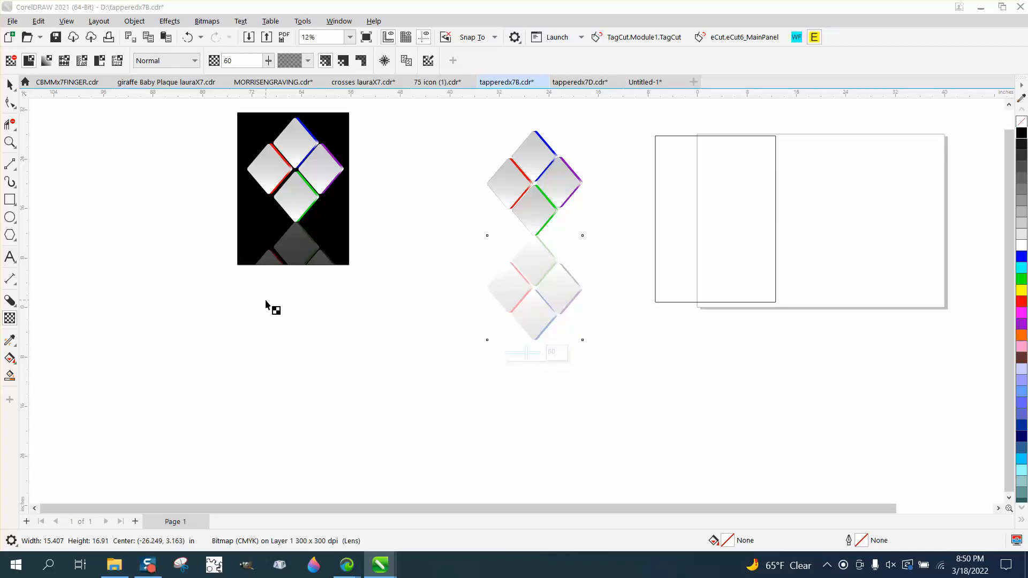
- Try to apply an interactive fill running downwards across the reflection bitmap
left_click(13, 362)
left_click(16, 366)
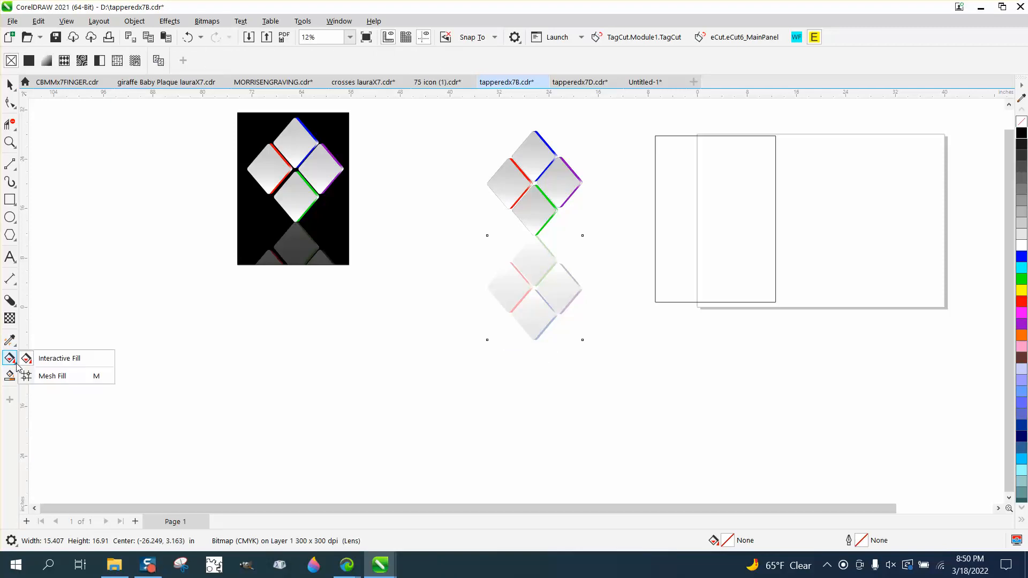
left_click(48, 358)
left_click_drag(537, 254, 537, 338)
left_click(597, 311)
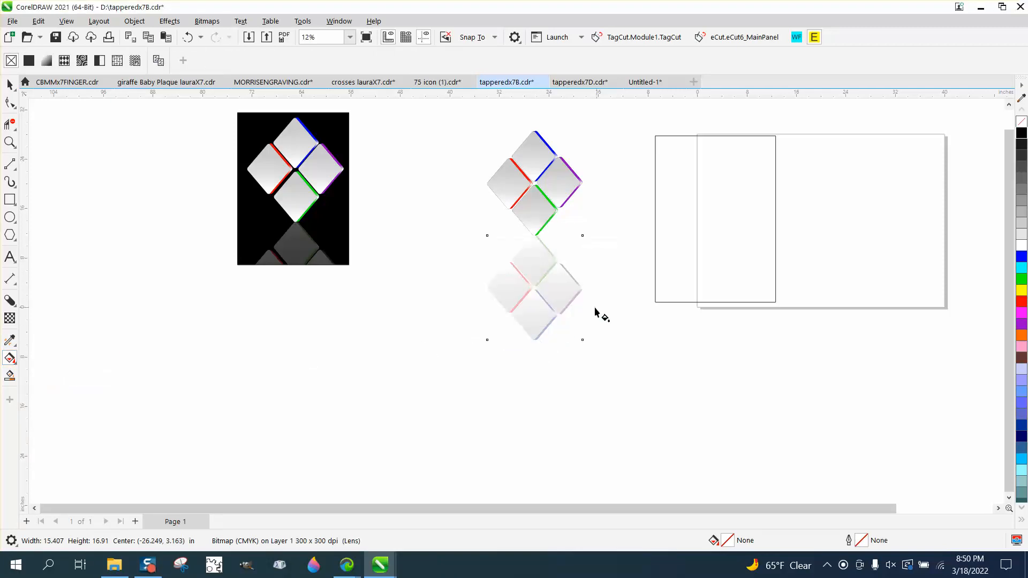
- Group the diamonds with their reflection again and move the rectangle back around them, leaving the lower part of the reflection outside
left_click(10, 84)
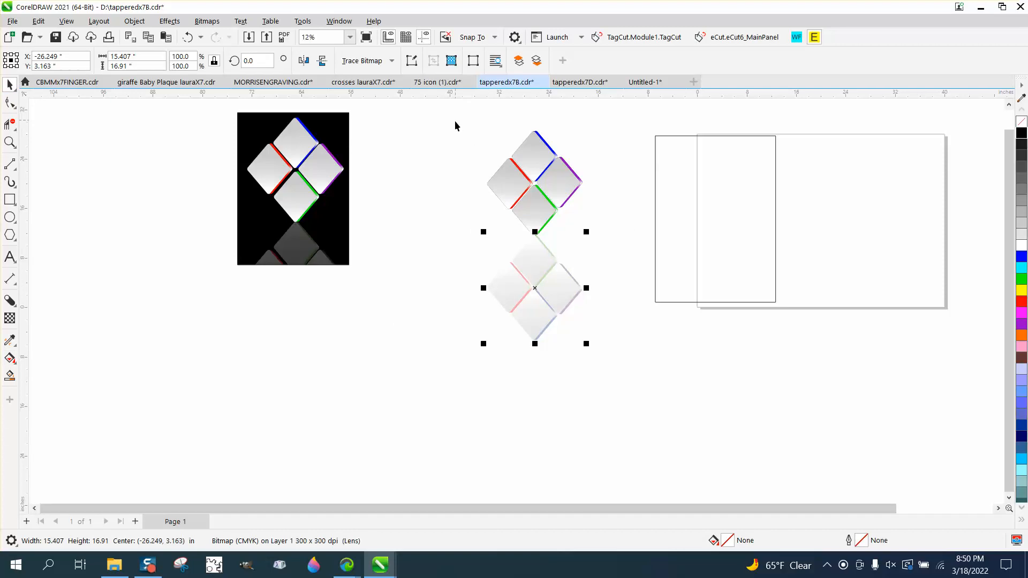
left_click_drag(456, 125, 596, 319)
left_click_drag(443, 112, 642, 383)
key("ctrl+g")
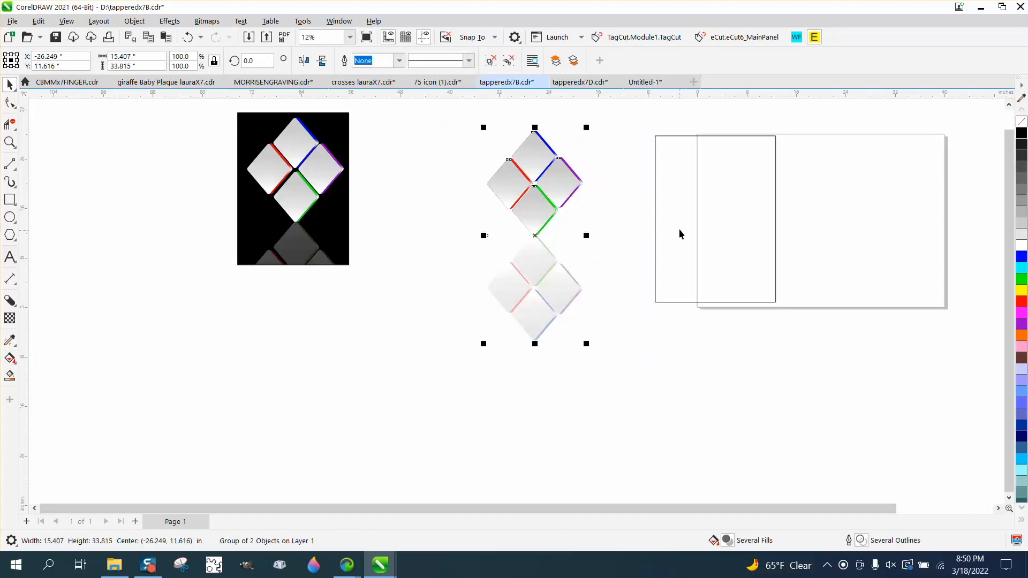
left_click_drag(775, 221, 592, 208)
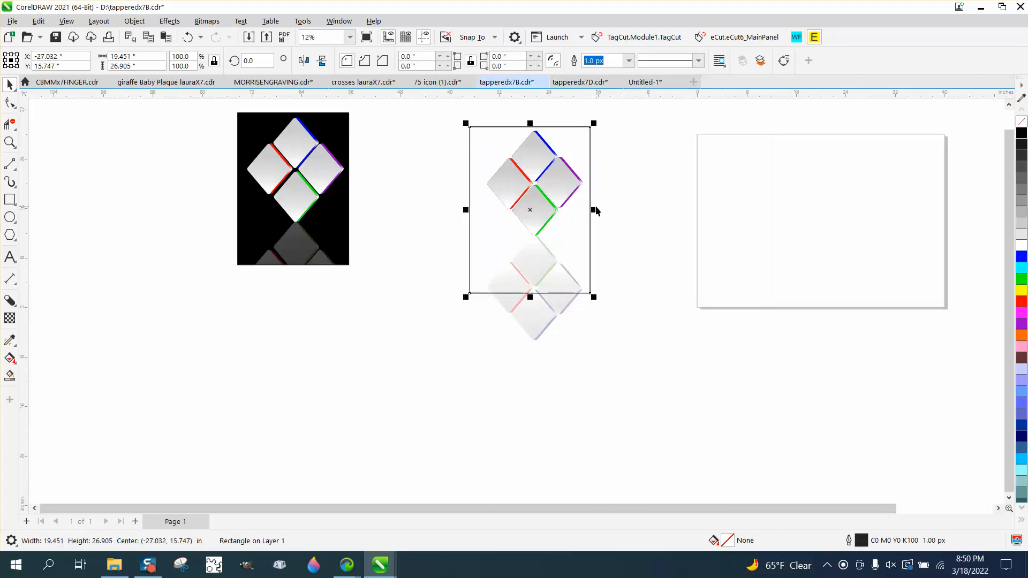
left_click(595, 209)
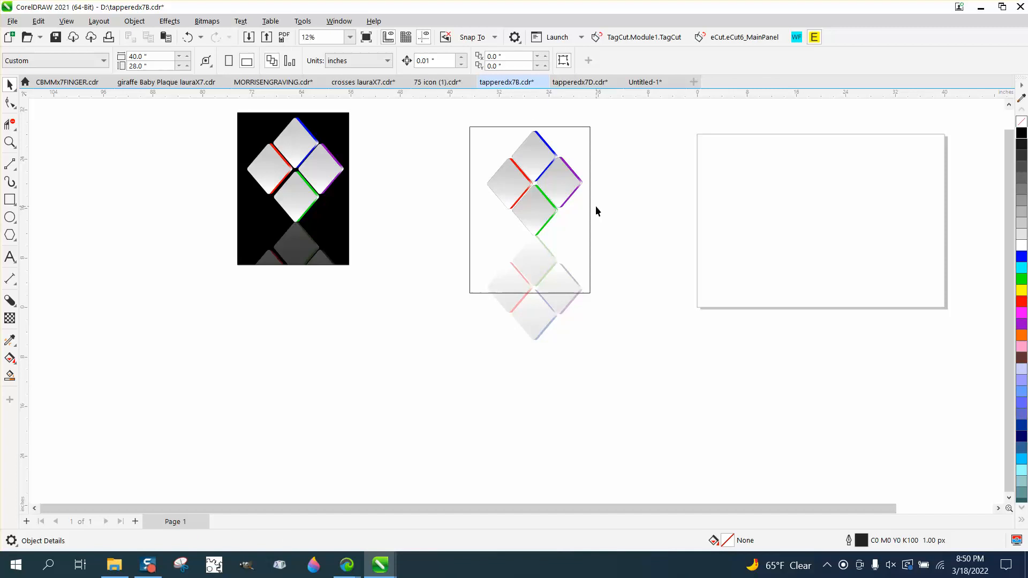
- Set the nudge distance to 20 inches and place a copy of the rectangle 40 inches to the right
double_click(439, 60)
type("20")
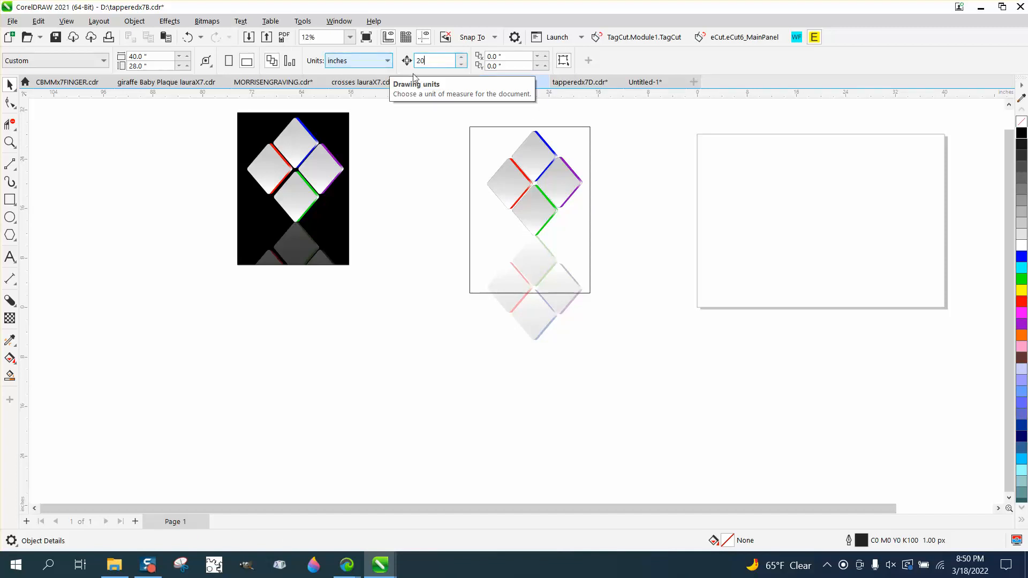
left_click(560, 127)
key("Right")
key("Right")
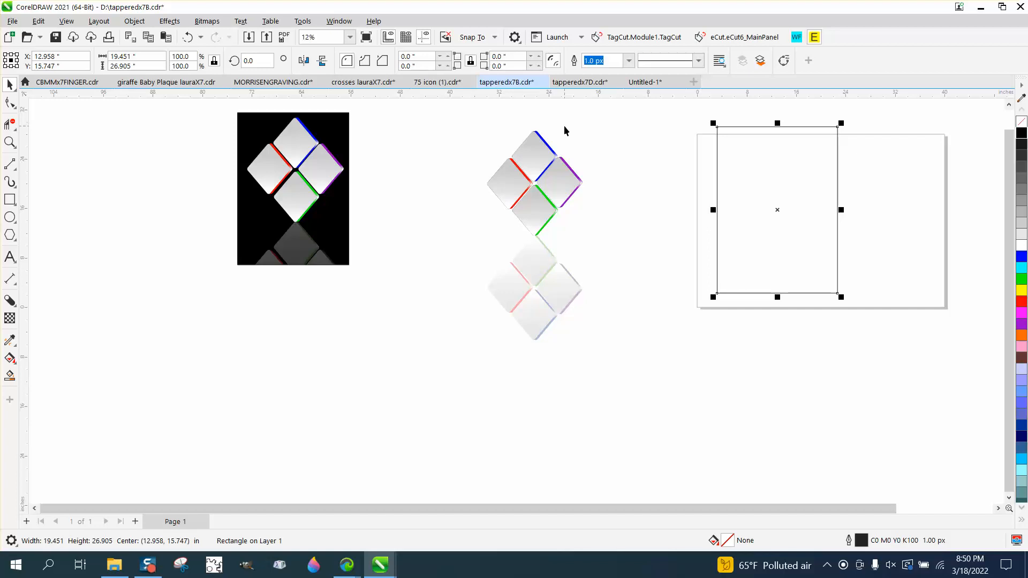
key("Left")
key("Left")
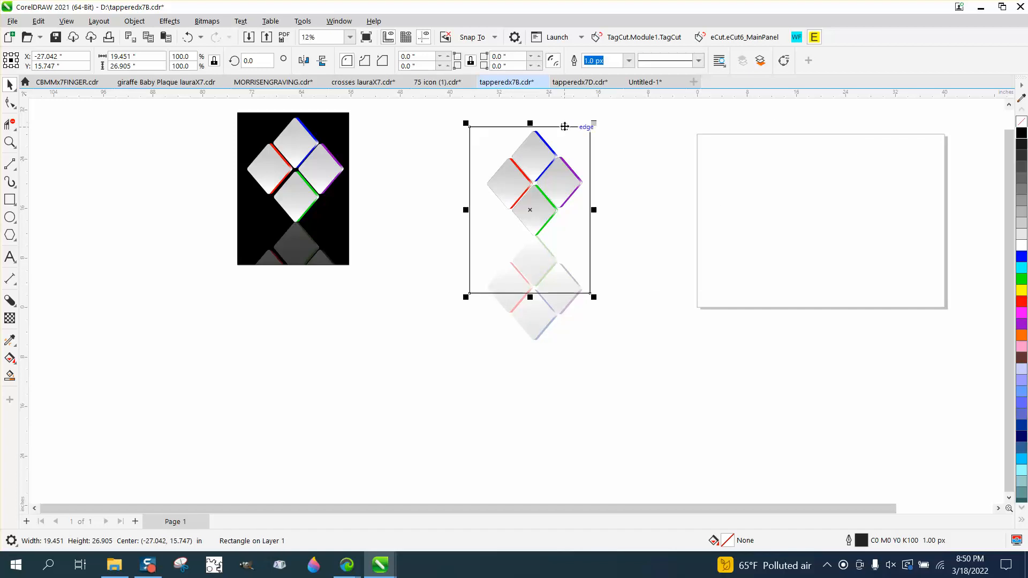
key("Right")
key("Right")
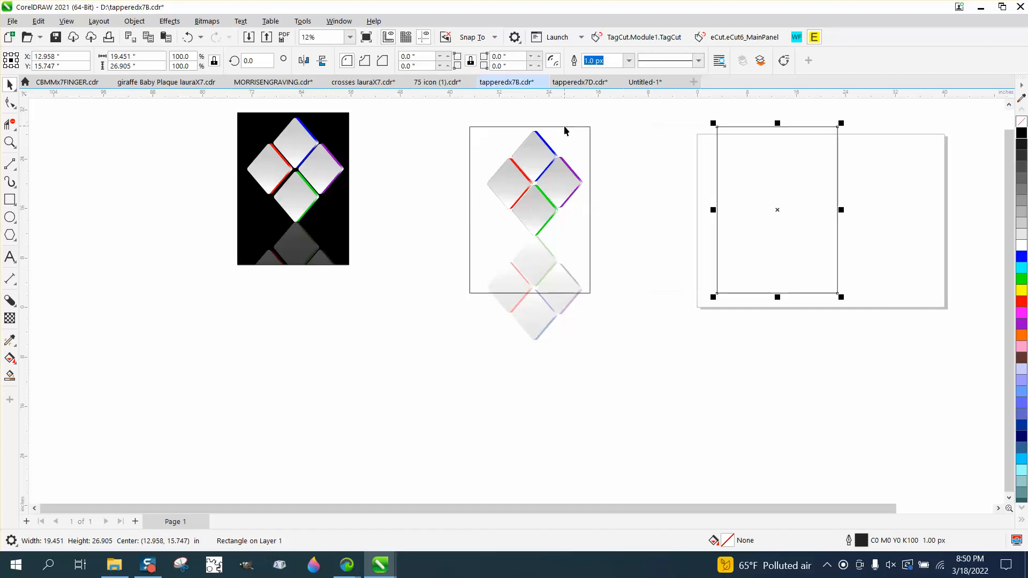
- PowerClip the regrouped diamonds and reflection inside the rectangle surrounding them
left_click(543, 316)
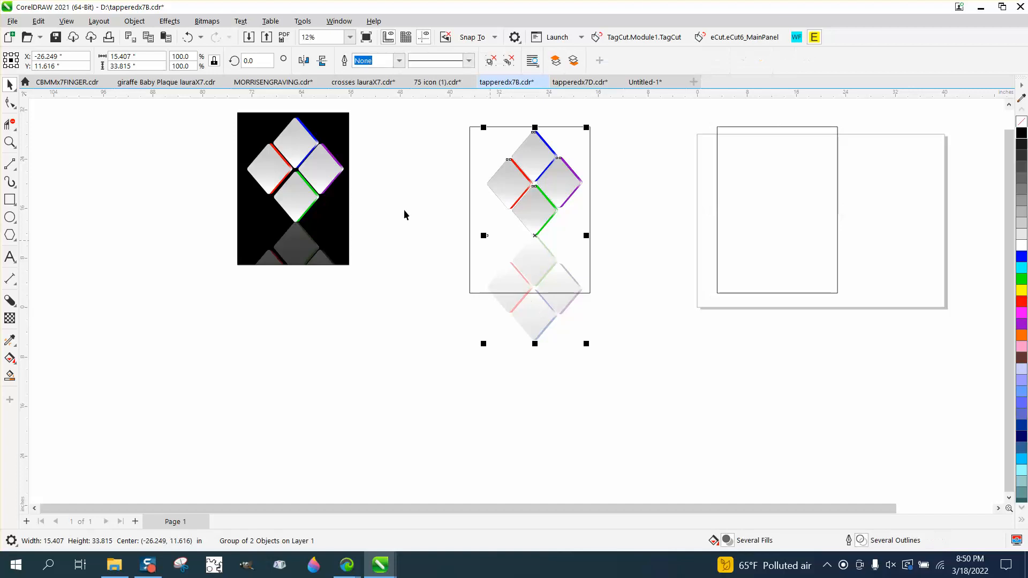
left_click(134, 21)
mouse_move(161, 67)
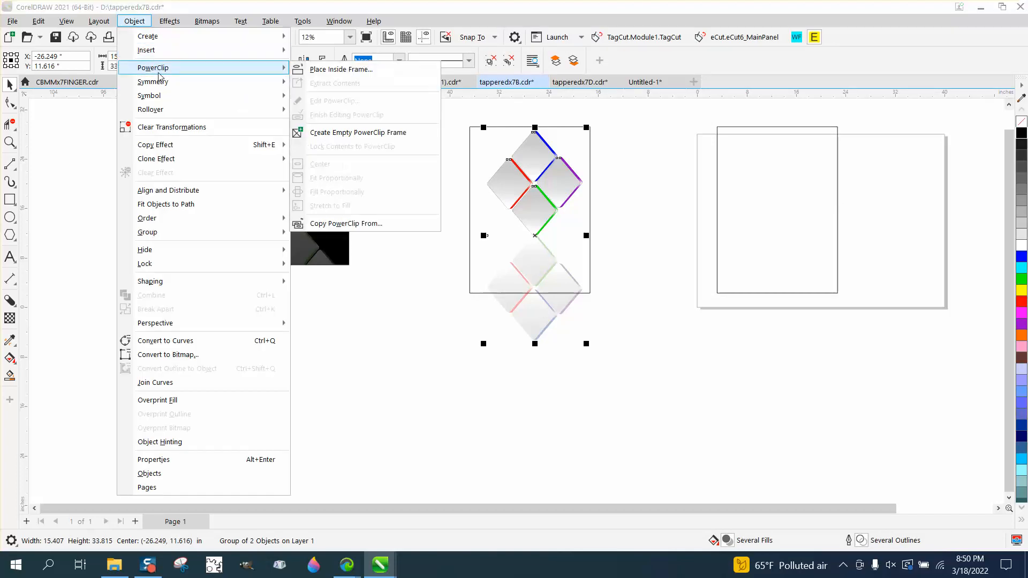
left_click(342, 73)
left_click(470, 148)
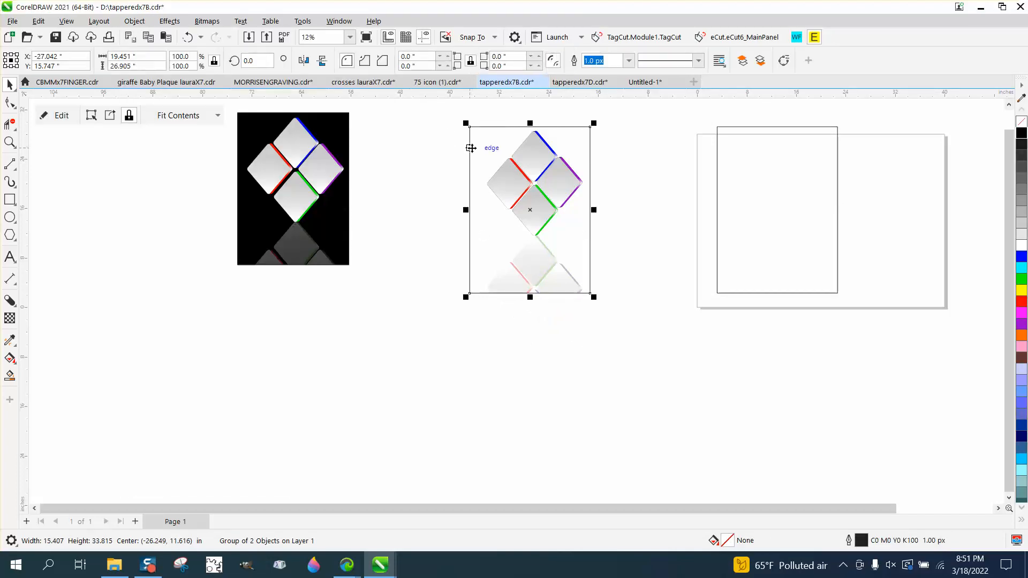
- Fill the rectangle copy over the page with black
left_click(88, 146)
left_click(734, 184)
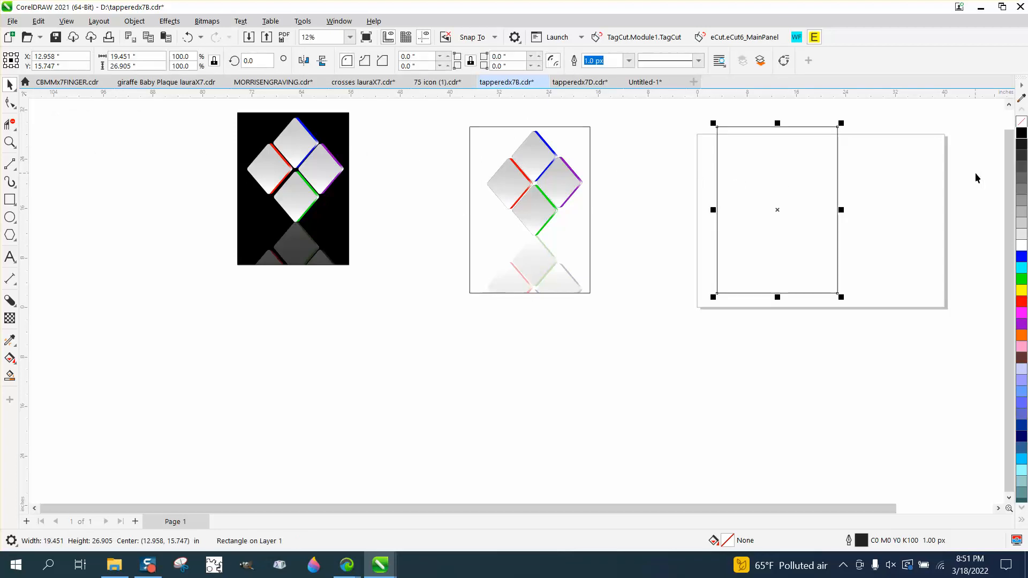
left_click(1021, 133)
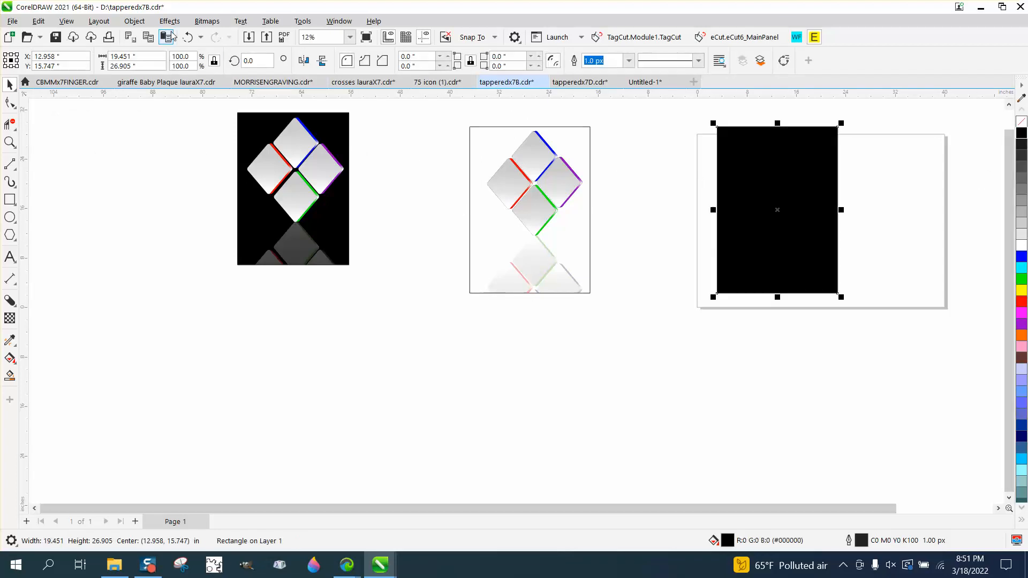
- Send the black rectangle to the back of the page and nudge it 40 inches left behind the clipped diamonds
left_click(144, 23)
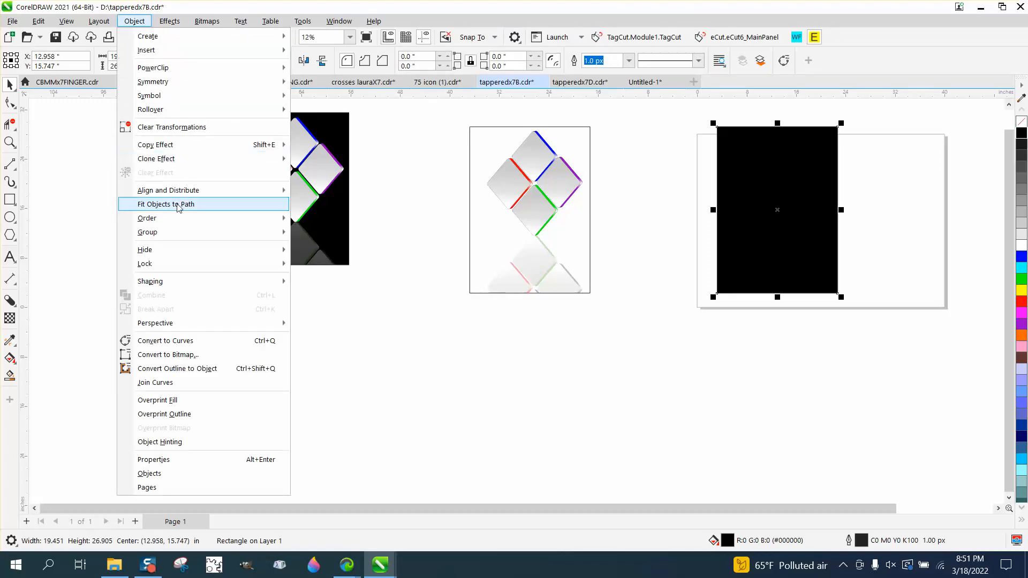
mouse_move(257, 218)
left_click(356, 238)
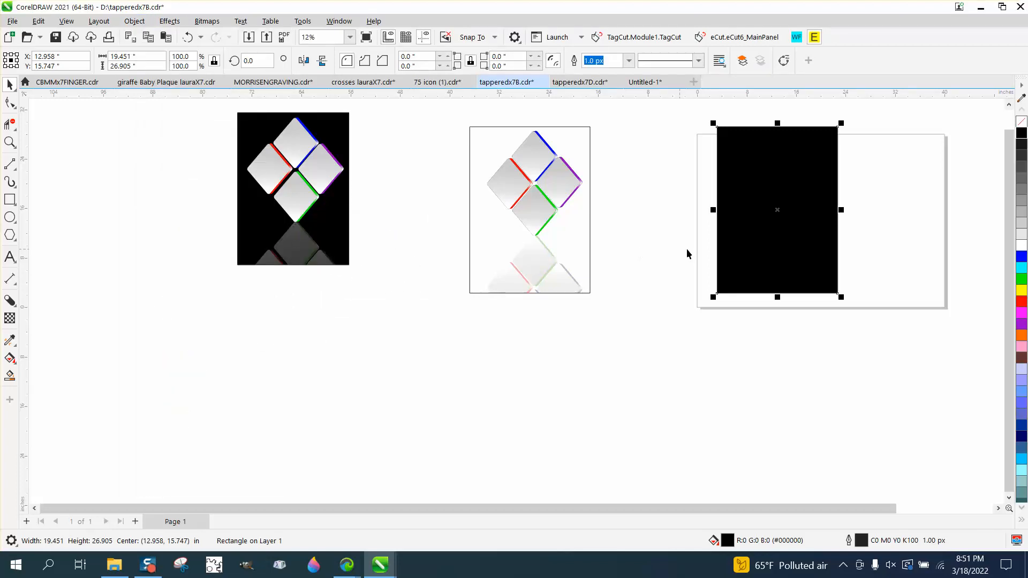
key("Left")
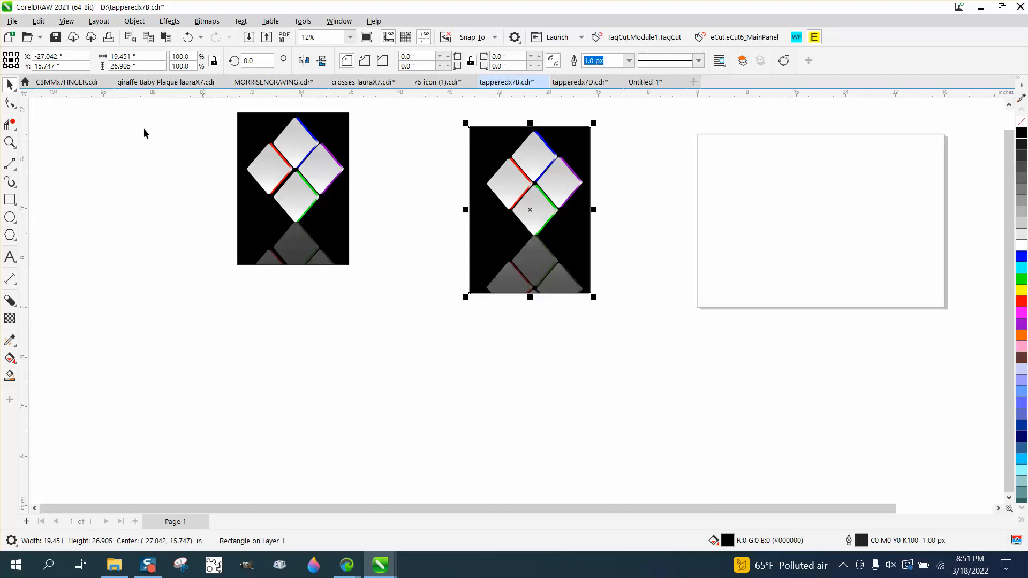
- Move the clipped diamonds together with their black background against the right edge of the original design, with the top edges aligned
left_click(10, 142)
left_click_drag(456, 128, 699, 355)
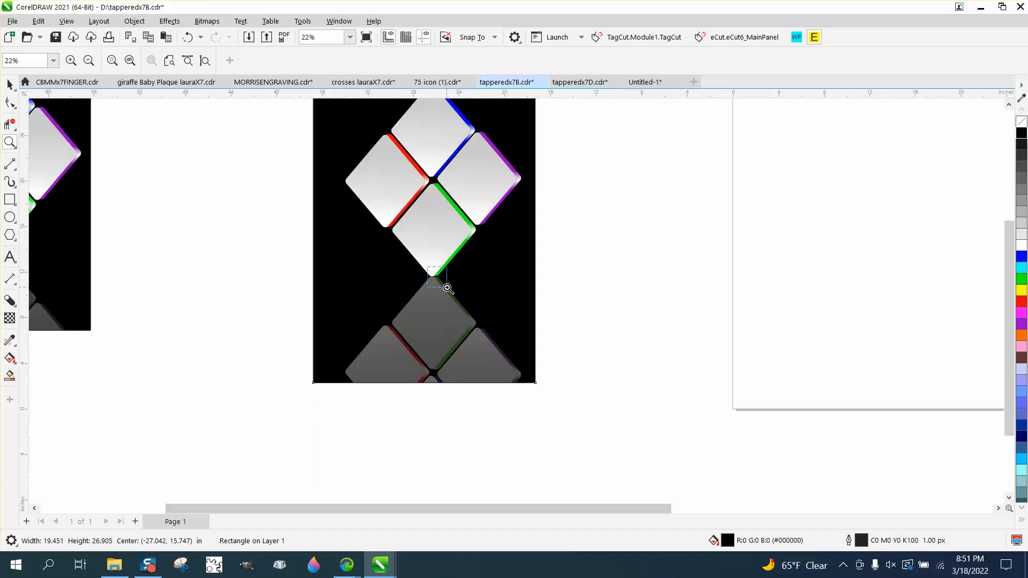
left_click_drag(447, 288, 447, 288)
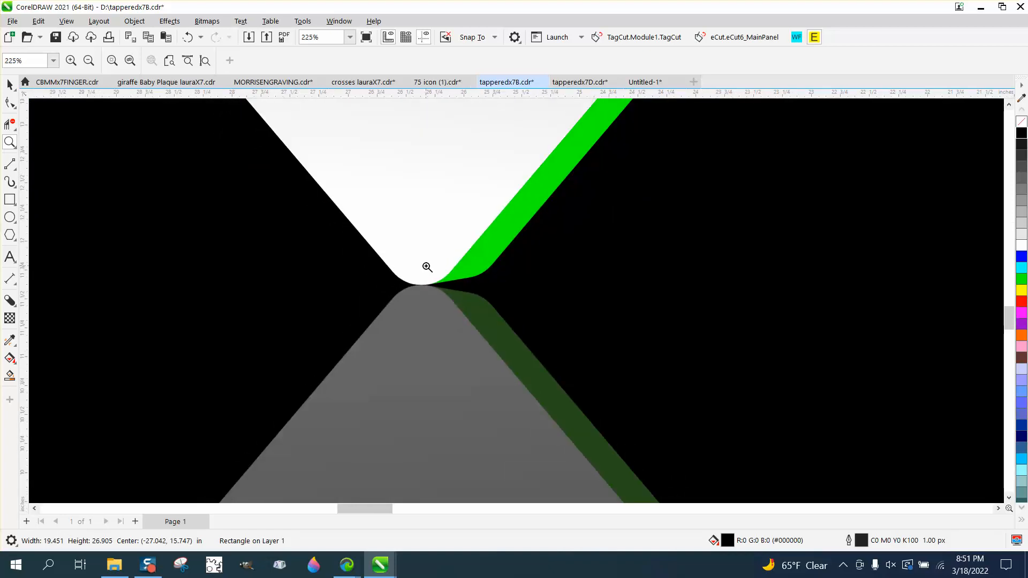
scroll(426, 267, "down", 5)
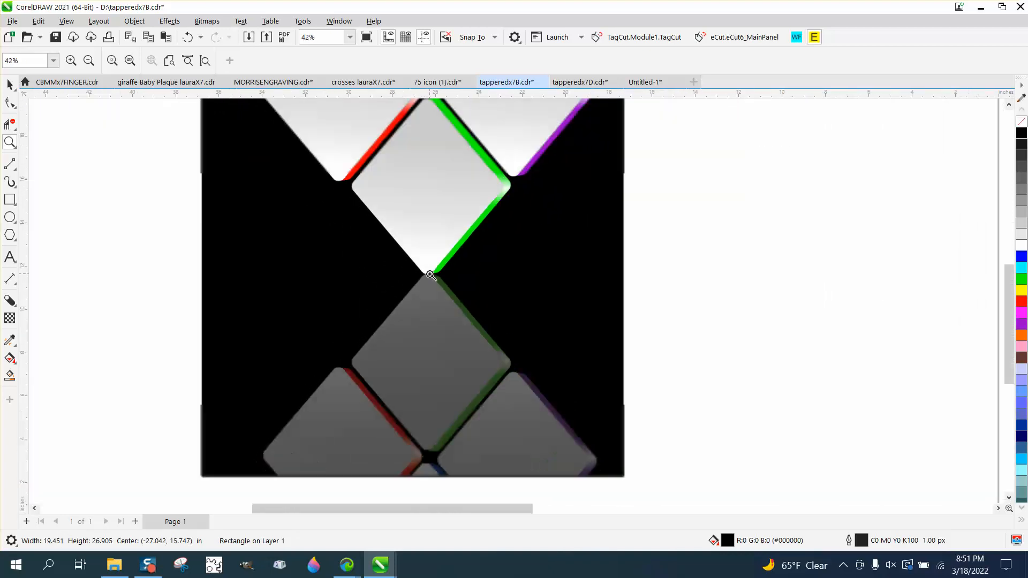
scroll(430, 274, "down", 2)
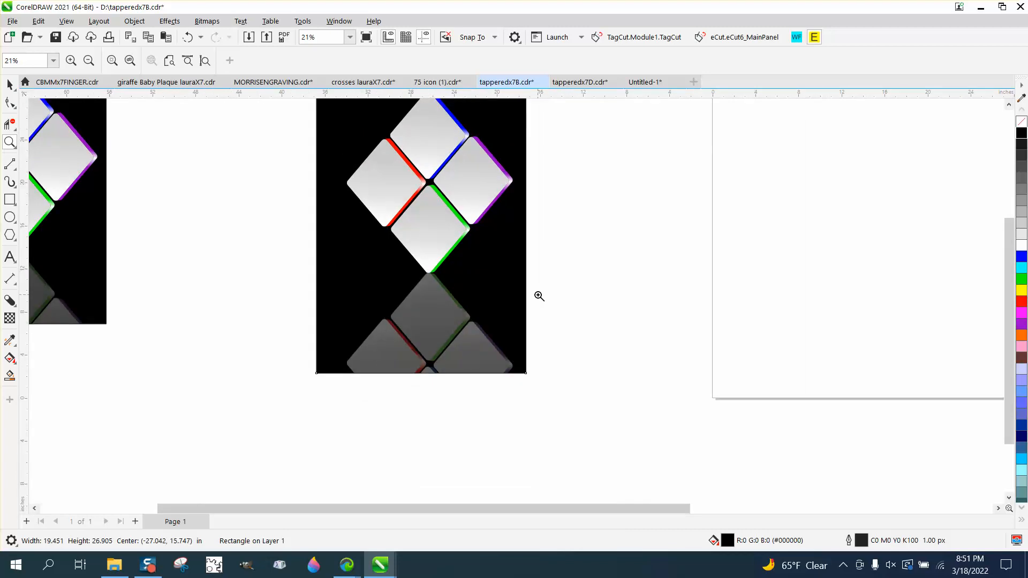
scroll(539, 296, "down", 2)
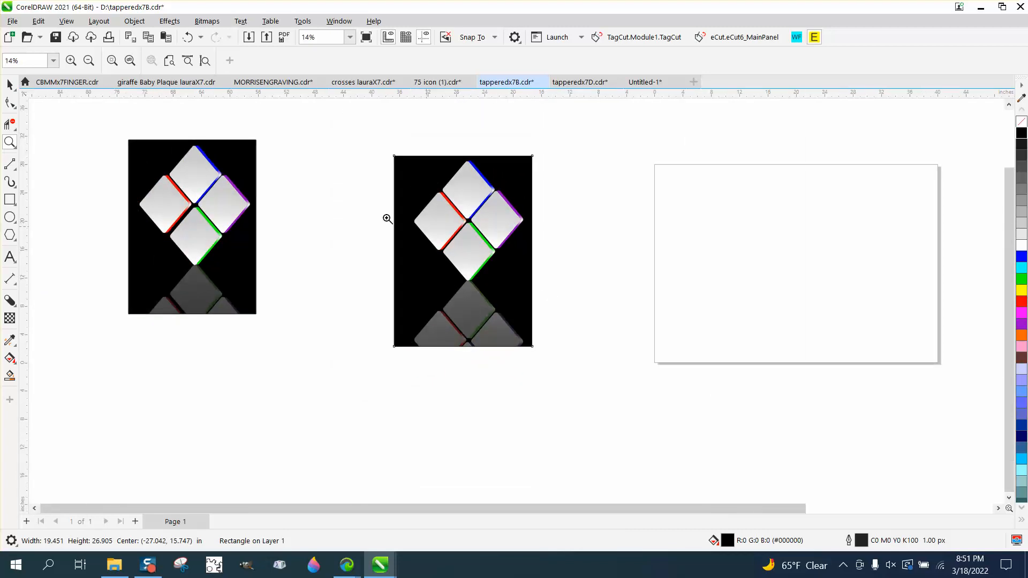
left_click(10, 84)
left_click_drag(376, 144, 539, 354)
left_click_drag(395, 156, 258, 145)
left_click(330, 361)
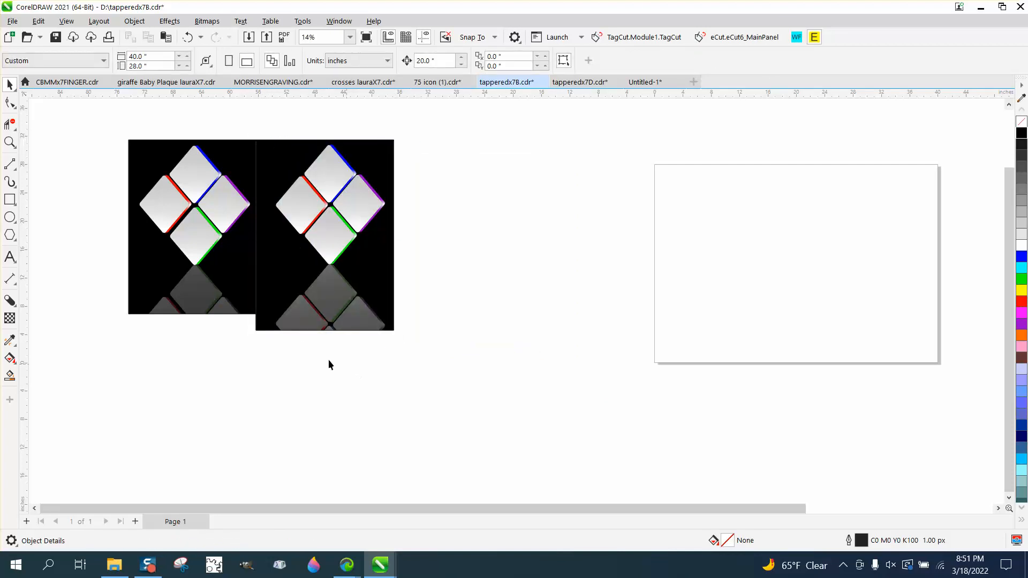